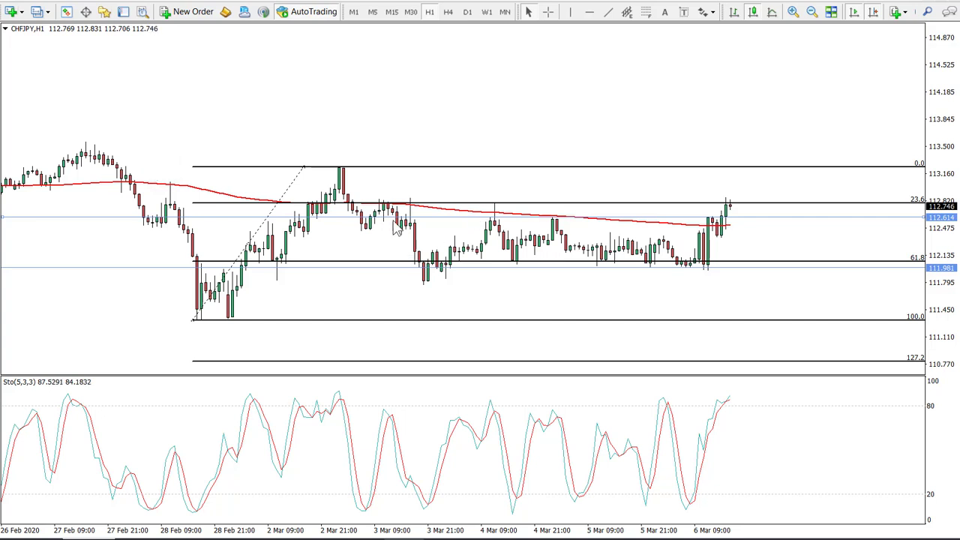
Step: Examine the CHFJPY H1 swing between the 100.0 and 0.0 Fibonacci levels against the 200 moving average with the crosshair
mouse_move(395, 212)
mouse_down()
mouse_move(458, 214)
mouse_move(449, 217)
mouse_move(530, 234)
mouse_move(487, 206)
mouse_up()
key(ctrl+f)
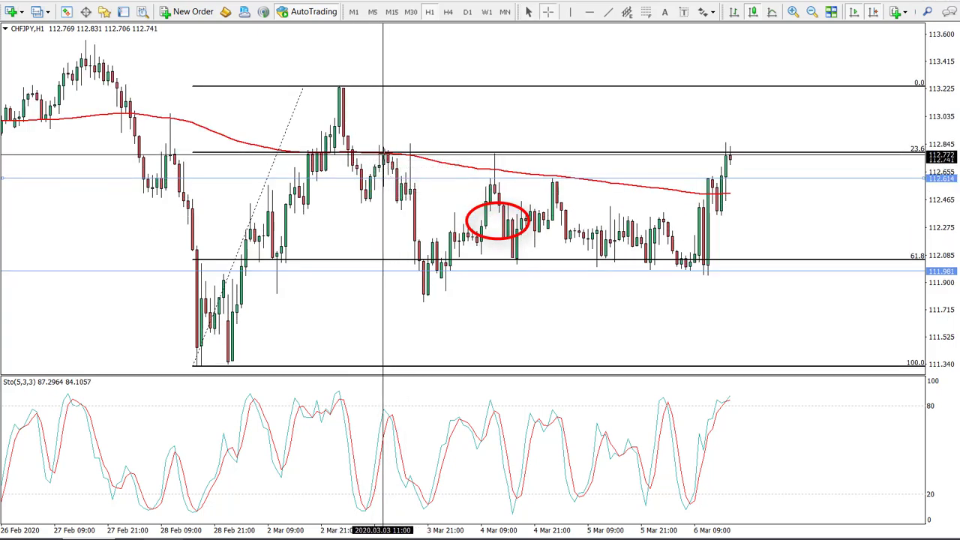
mouse_move(384, 155)
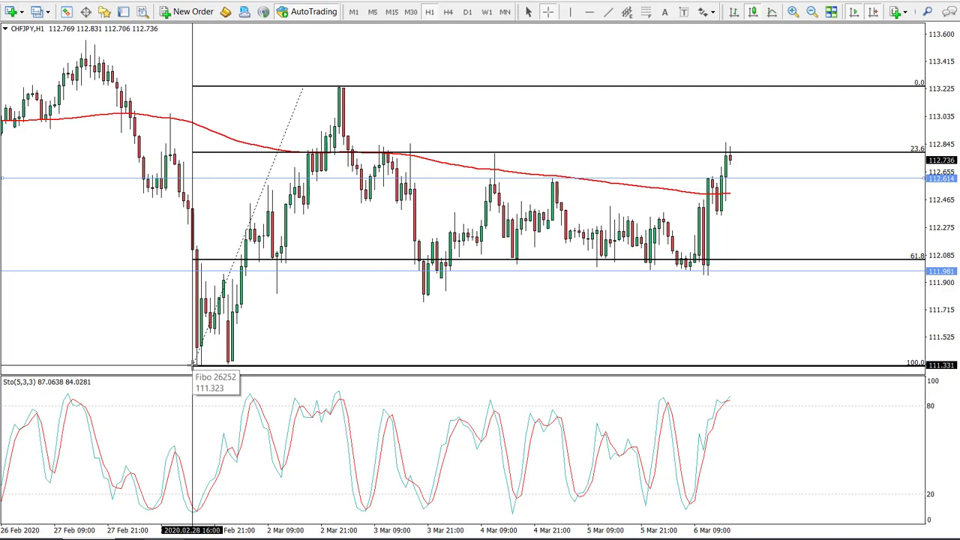
click(141, 278)
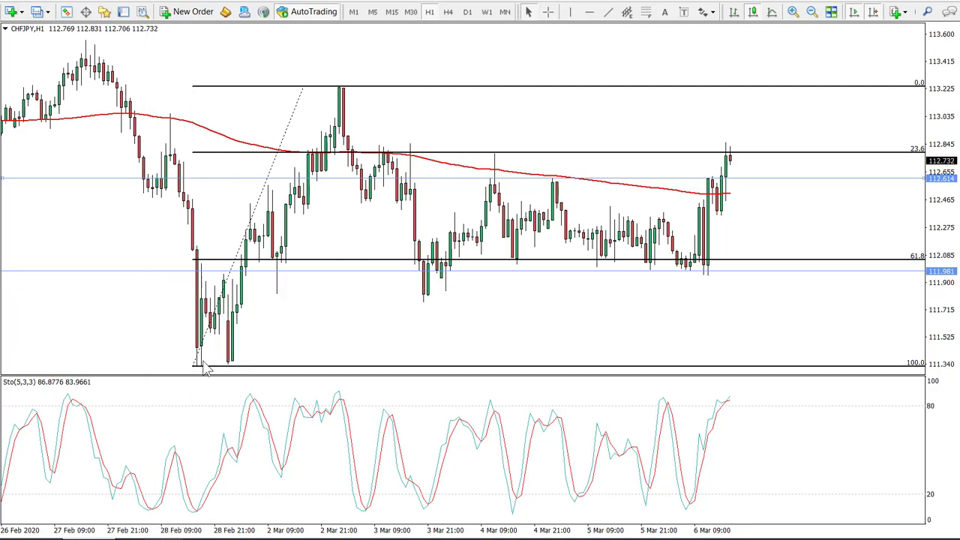
mouse_move(181, 343)
mouse_down()
mouse_move(303, 105)
mouse_move(328, 203)
mouse_up()
drag(229, 161, 313, 111)
middle_click(126, 145)
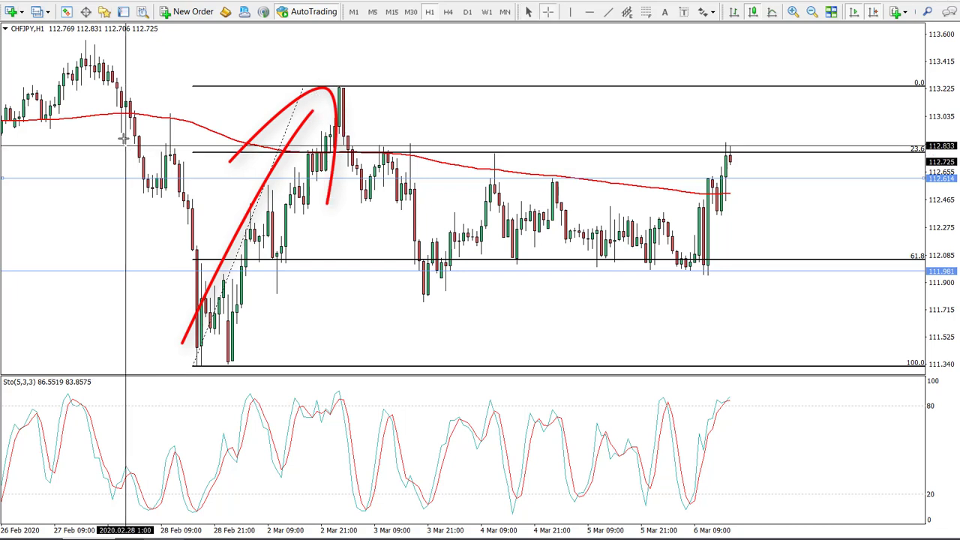
drag(104, 100, 163, 137)
drag(162, 98, 103, 137)
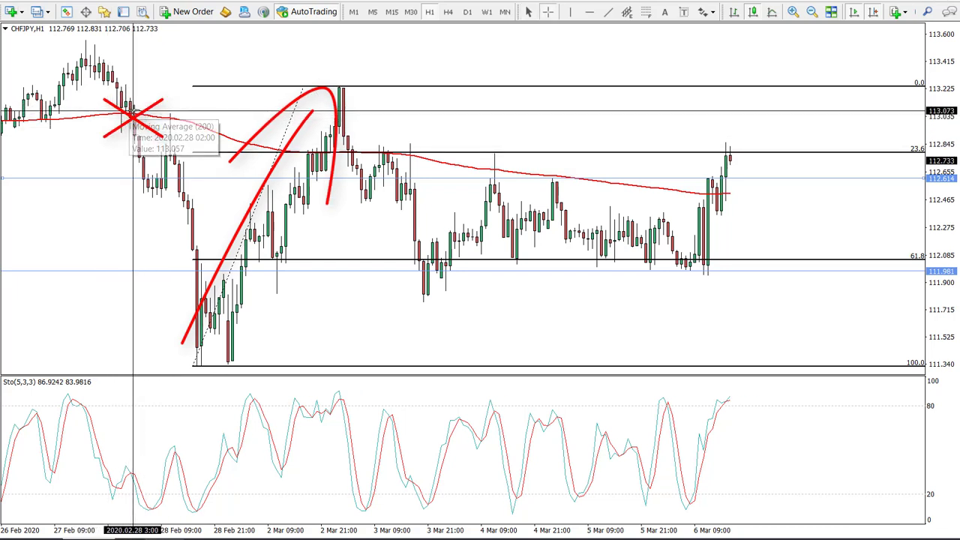
key(Escape)
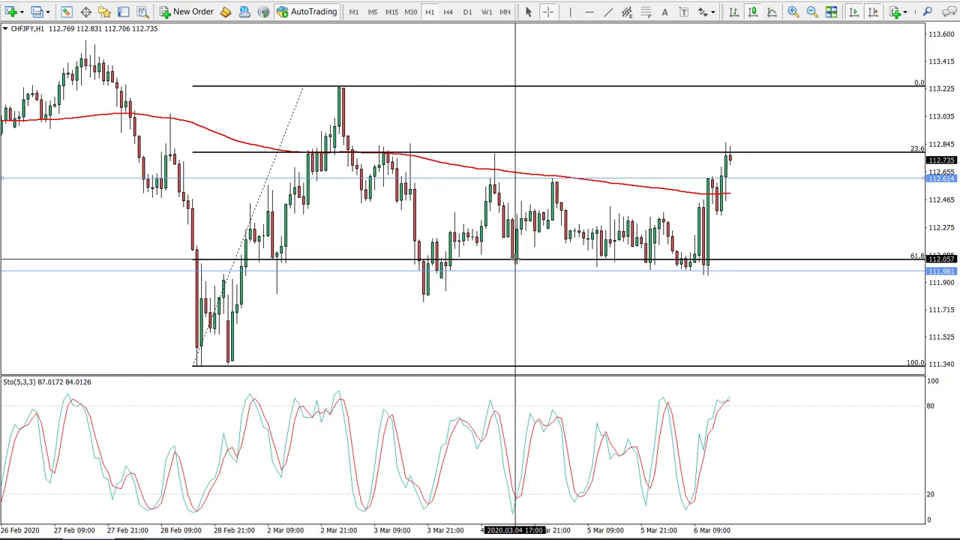
Step: Inspect how the candles react at the 61.8 and 23.6 Fibonacci levels and at the 200 moving average
mouse_move(287, 250)
mouse_down()
mouse_move(586, 268)
mouse_move(287, 249)
mouse_up()
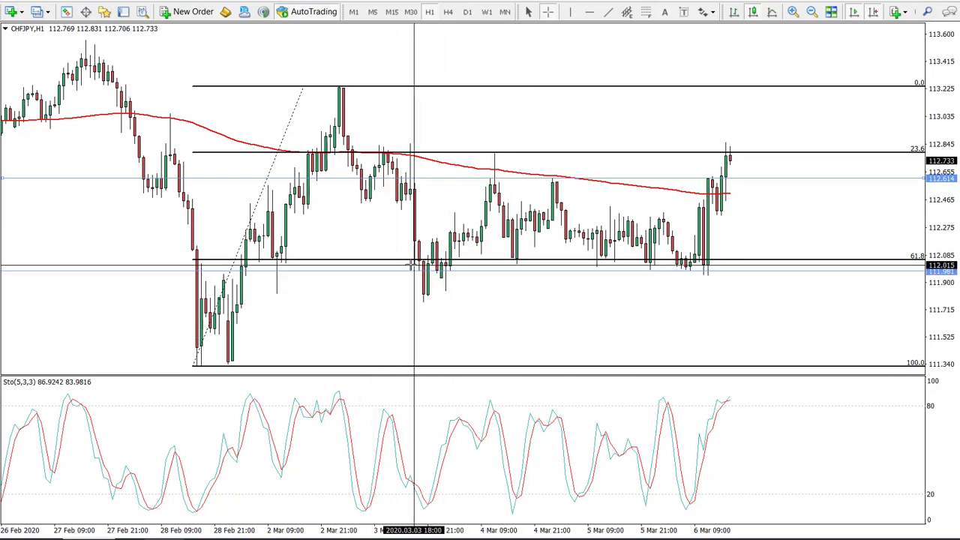
drag(403, 261, 402, 301)
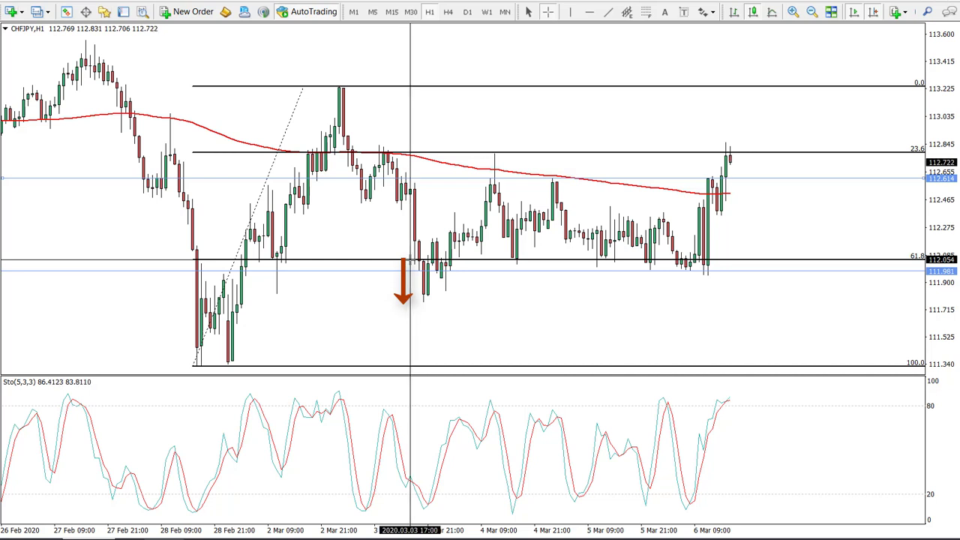
key(BackSpace)
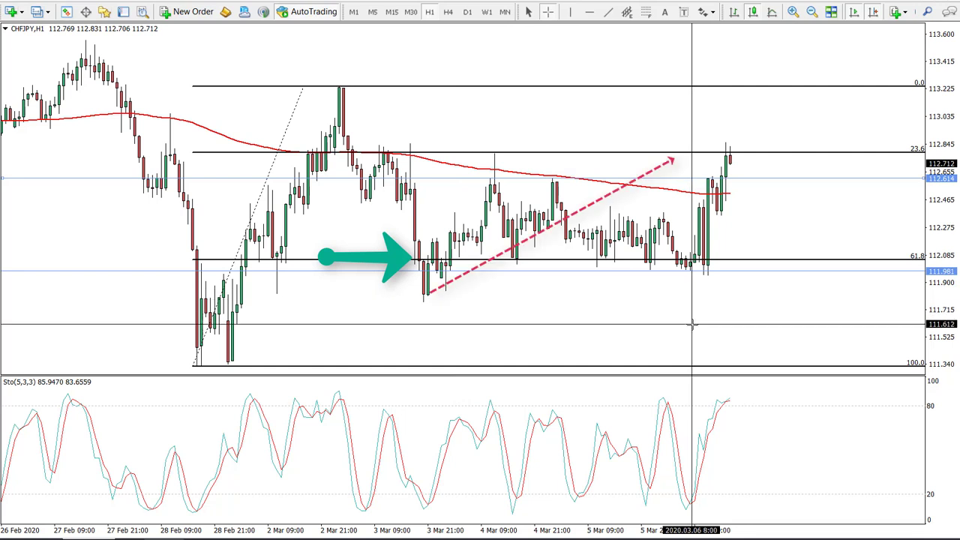
click(646, 291)
mouse_move(646, 285)
mouse_down()
mouse_move(626, 300)
mouse_move(603, 300)
mouse_move(404, 274)
mouse_move(443, 307)
mouse_move(425, 300)
mouse_move(424, 260)
mouse_move(434, 282)
mouse_move(425, 289)
mouse_move(525, 285)
mouse_move(436, 296)
mouse_move(386, 150)
mouse_move(429, 101)
mouse_up()
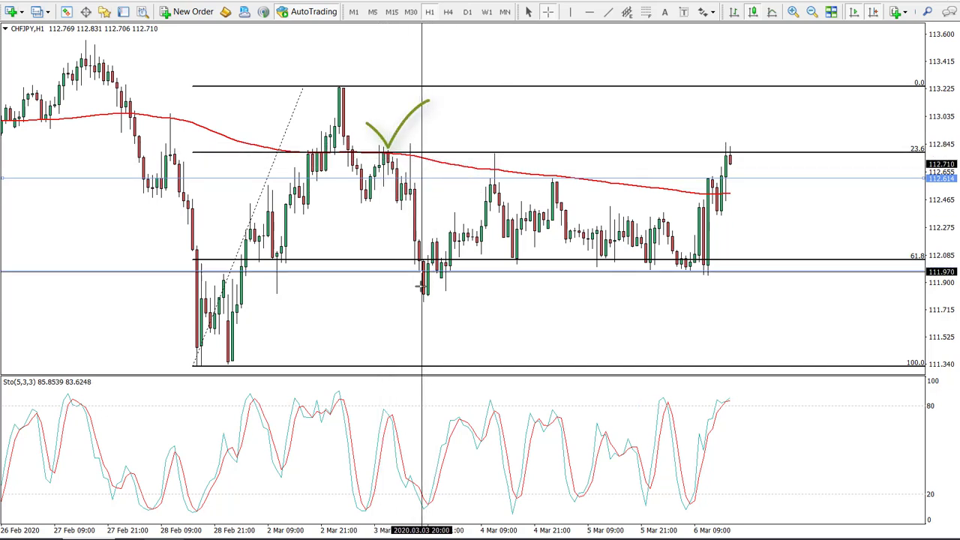
drag(388, 240, 450, 285)
drag(450, 238, 388, 284)
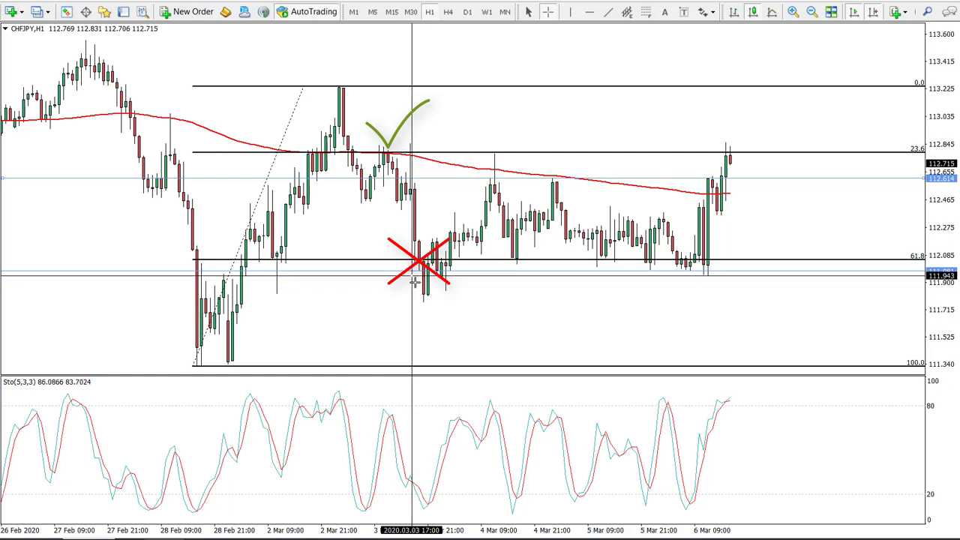
drag(480, 260, 498, 177)
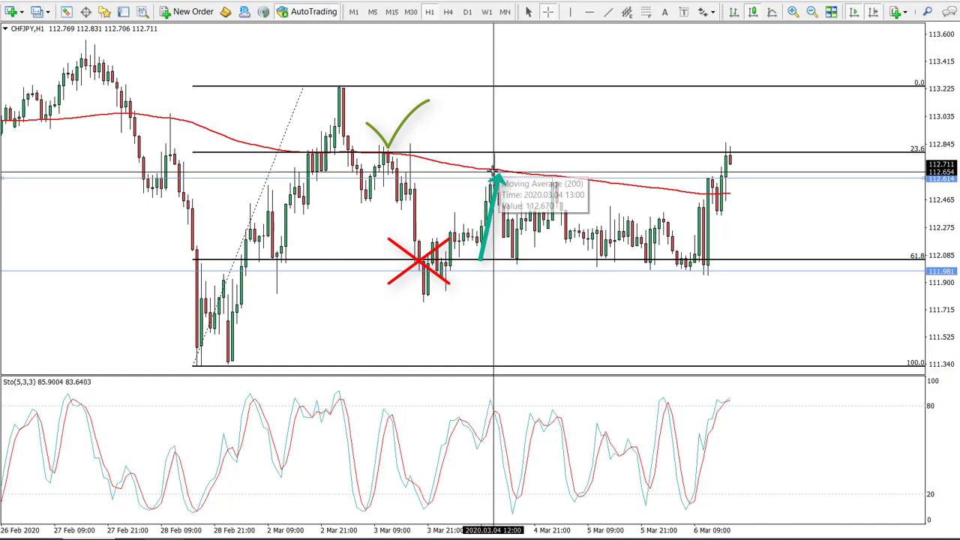
mouse_move(469, 123)
mouse_down()
mouse_move(491, 146)
mouse_move(529, 101)
mouse_up()
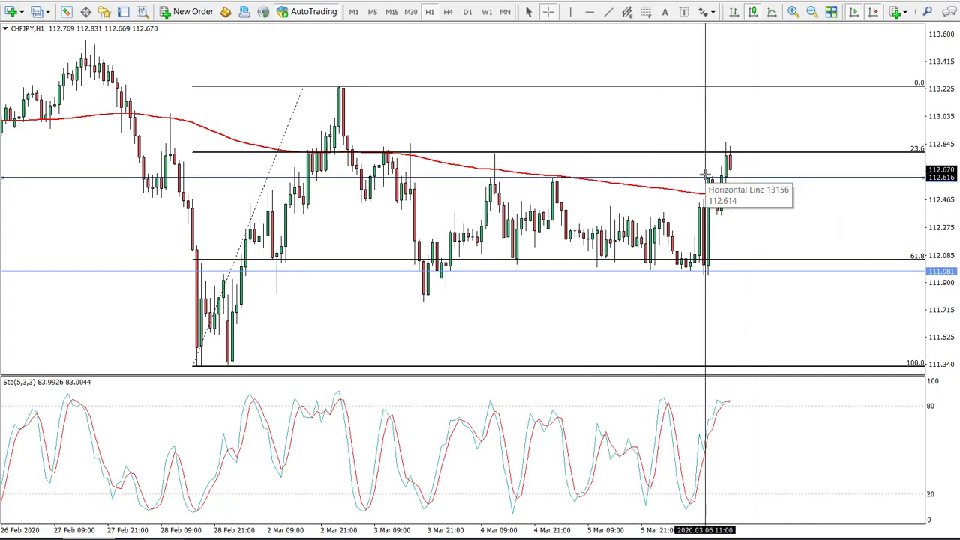
Step: Move the upper horizontal line down to 112.516, next to the current end of the moving average
click(480, 179)
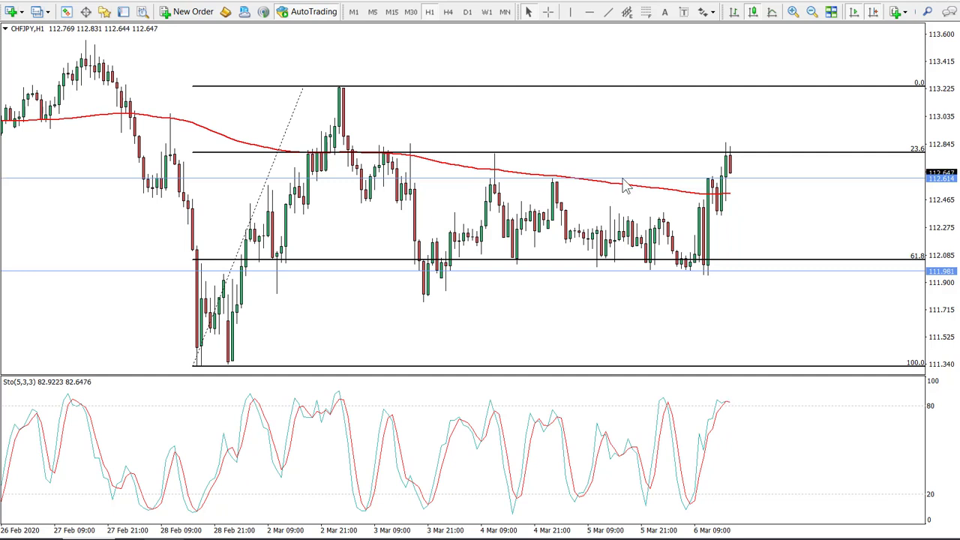
middle_click(759, 175)
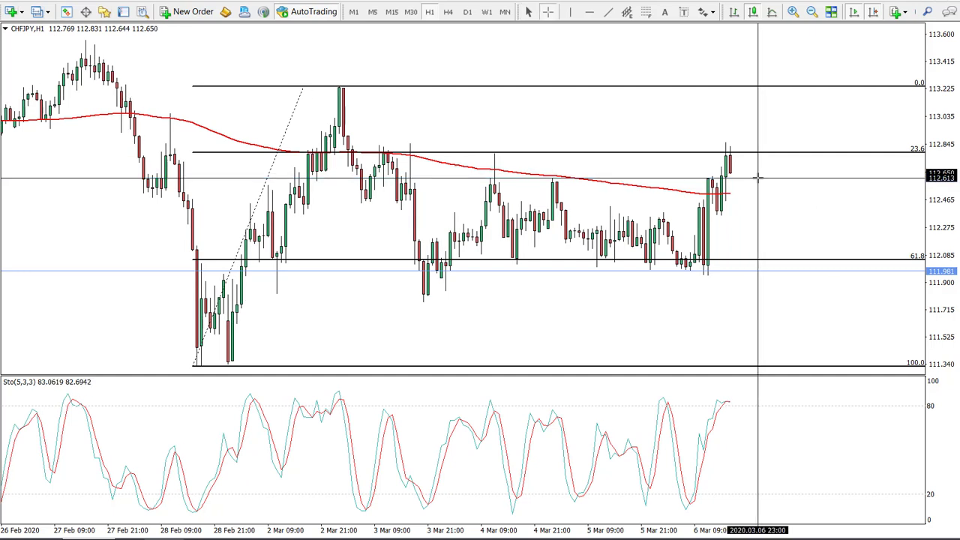
click(759, 181)
drag(757, 179, 752, 194)
middle_click(771, 201)
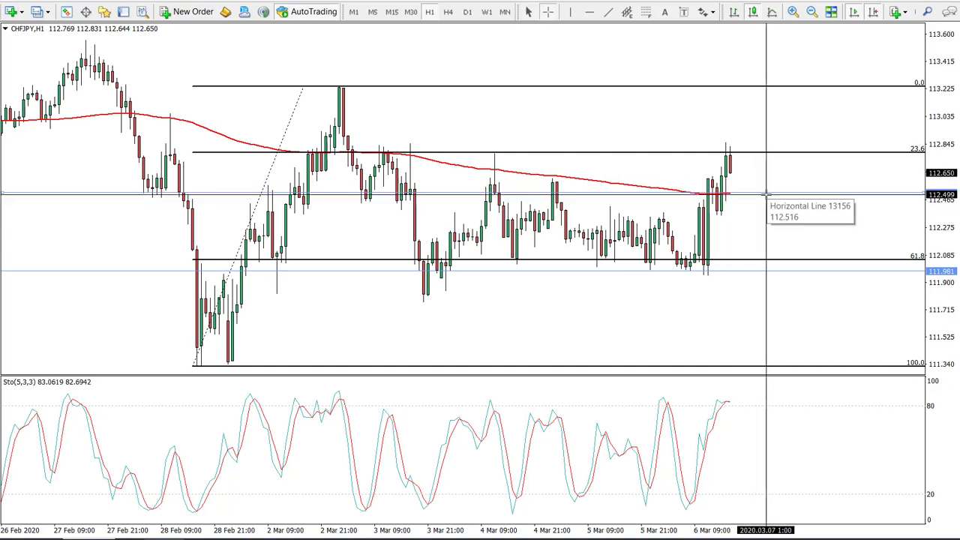
middle_click(493, 195)
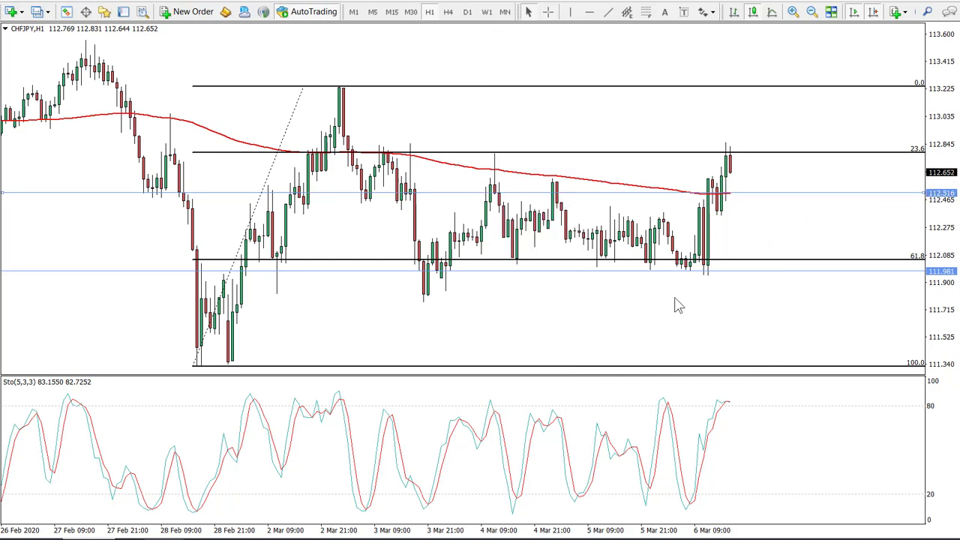
Step: Open a CHFJPY sell position at market execution with a volume of 1 lot
middle_click(621, 214)
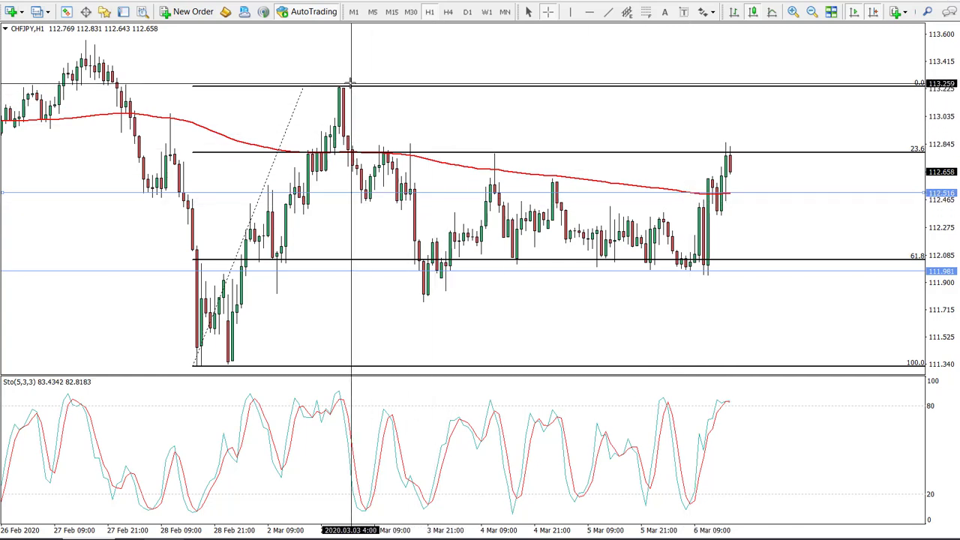
key(Escape)
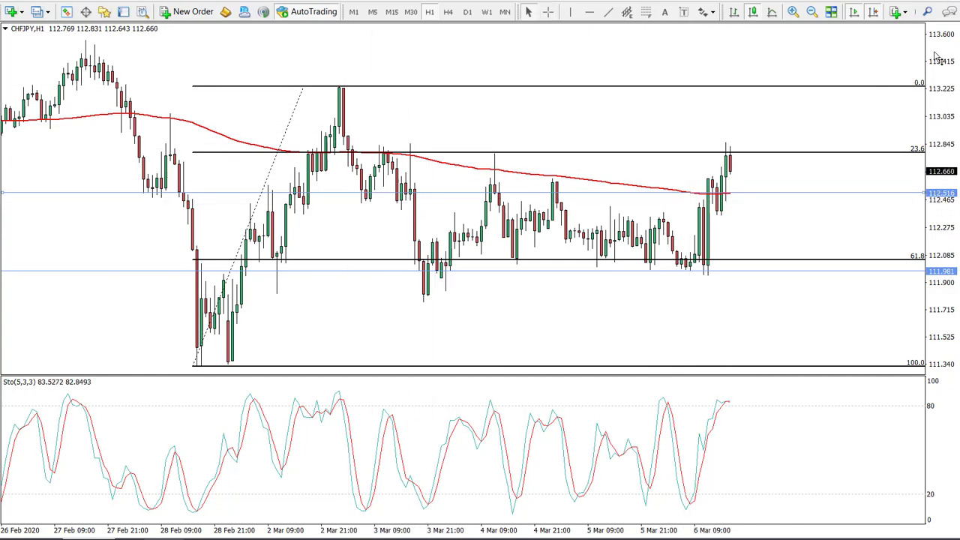
drag(935, 57, 791, 360)
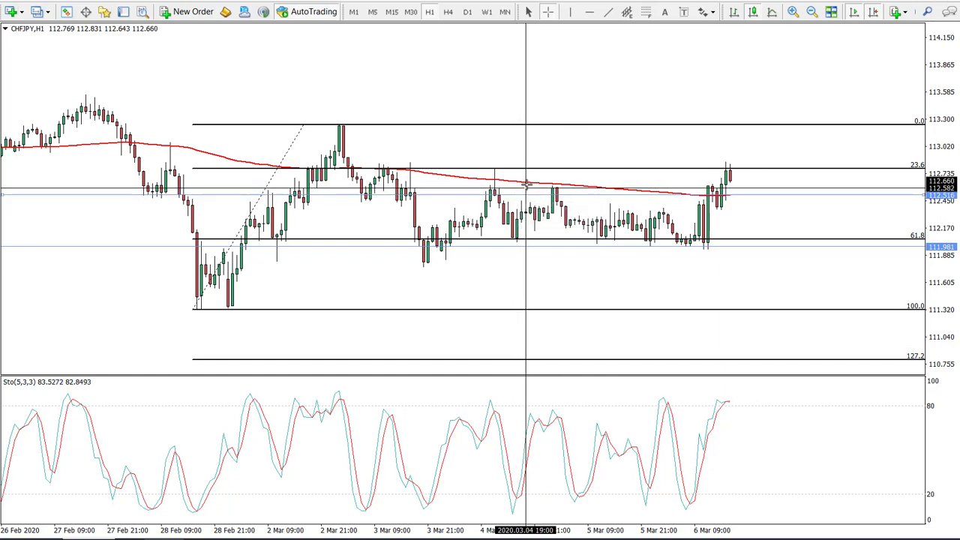
key(F9)
double_click(264, 120)
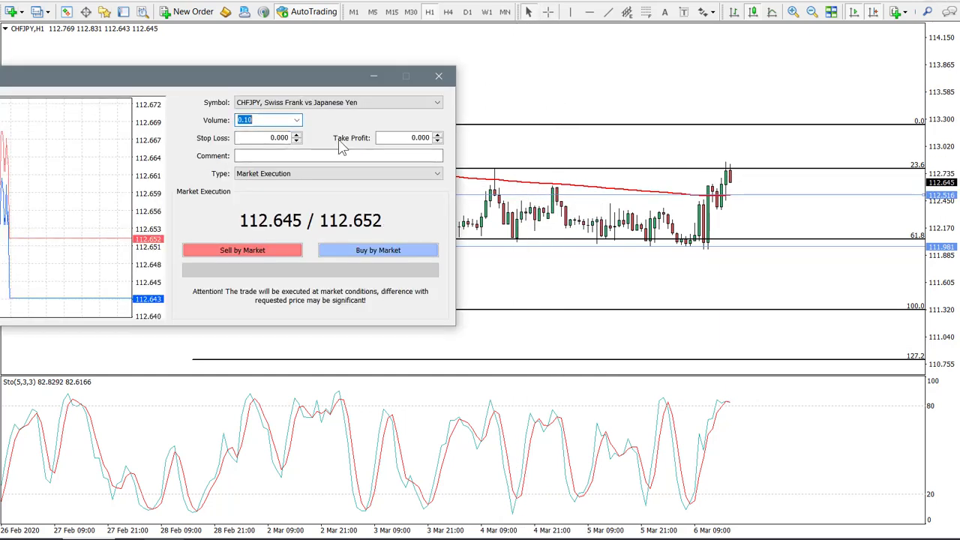
text(1)
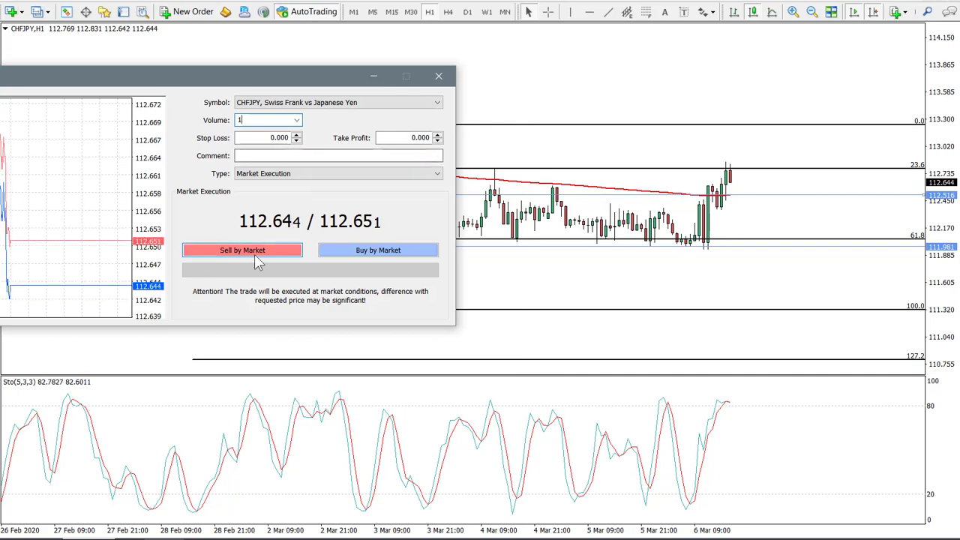
click(254, 255)
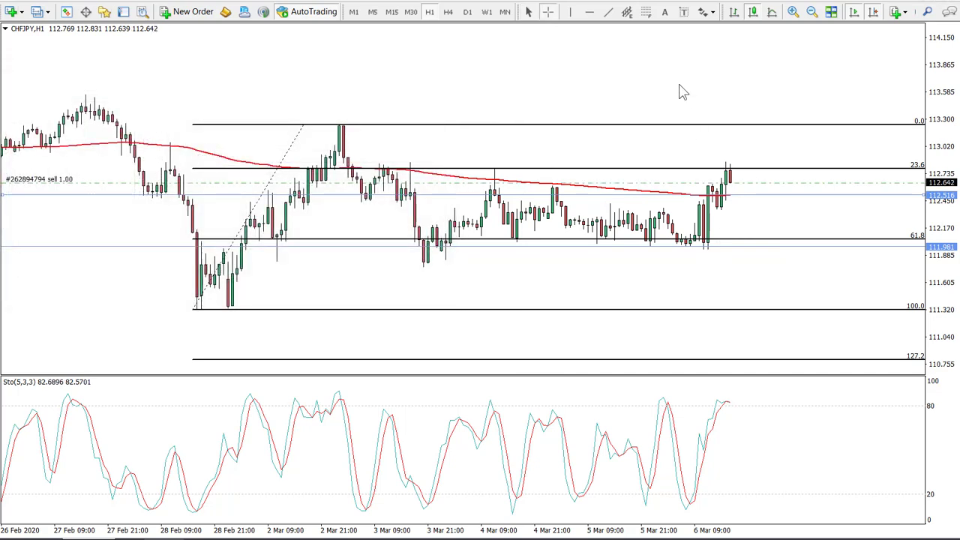
Step: Set the sell position's stop loss at the 0.0 Fibonacci level above the entry
middle_click(682, 92)
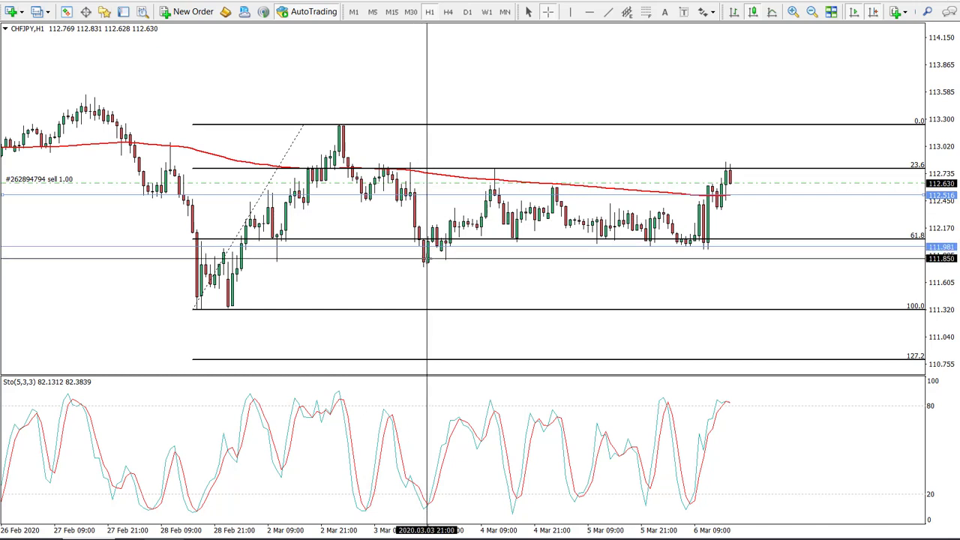
mouse_move(492, 180)
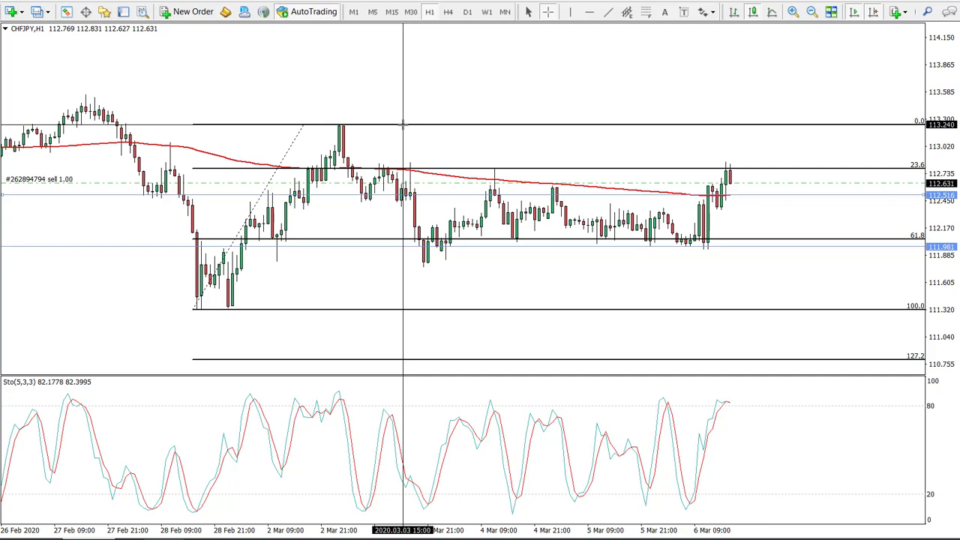
click(403, 123)
click(429, 270)
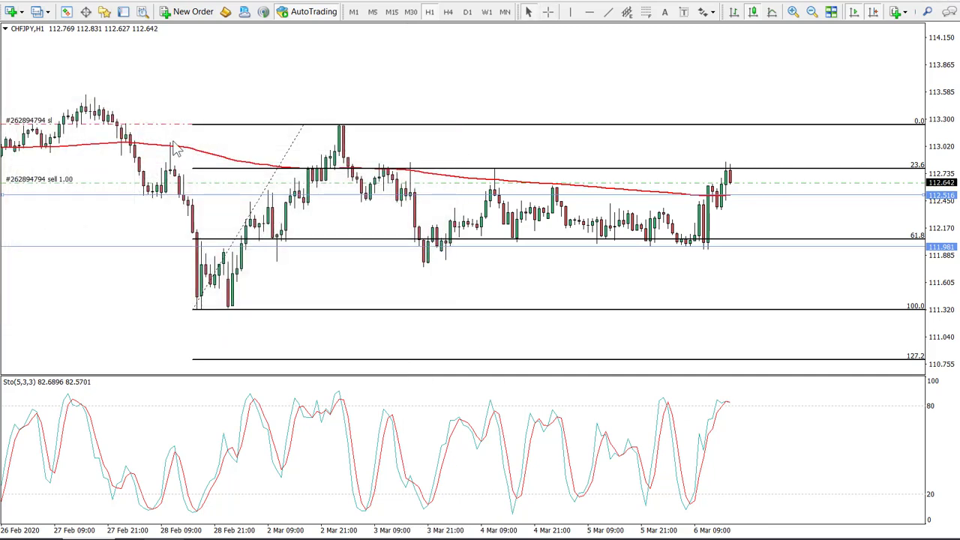
Step: Set the sell position's take profit at the 127.2 Fibonacci extension level
middle_click(353, 141)
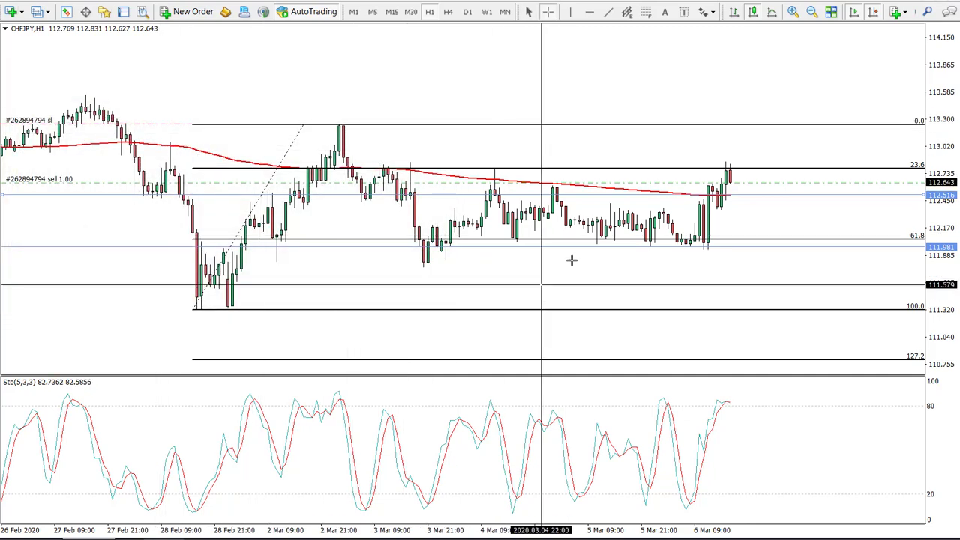
click(711, 207)
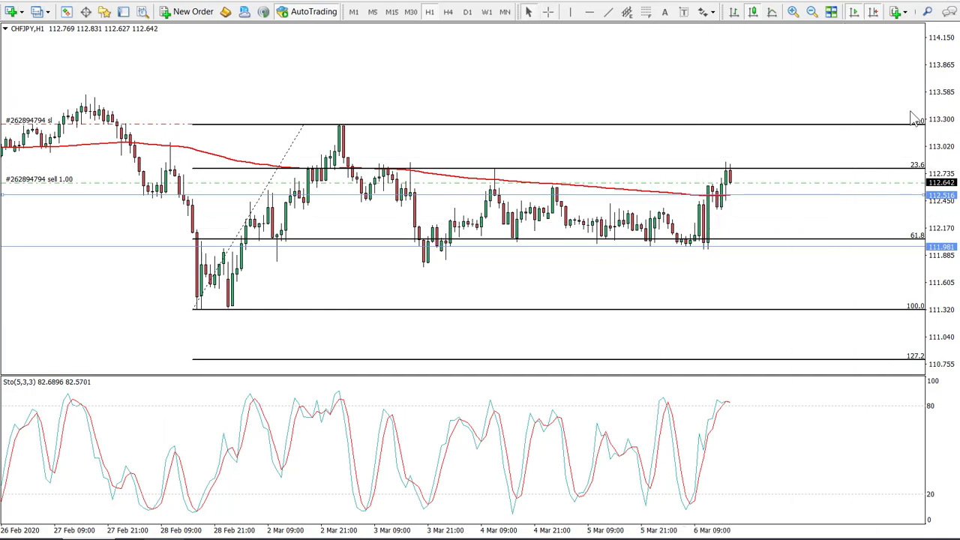
drag(941, 91, 943, 101)
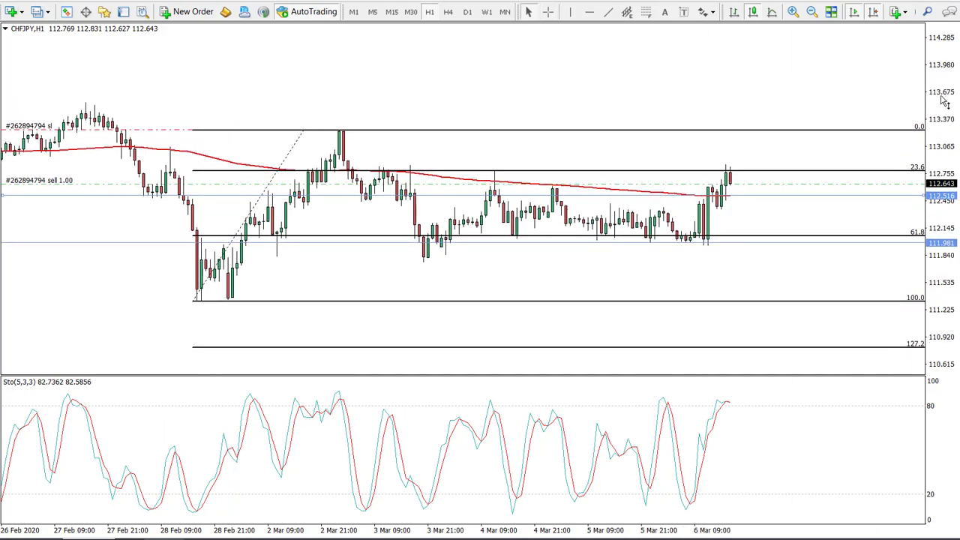
middle_click(604, 236)
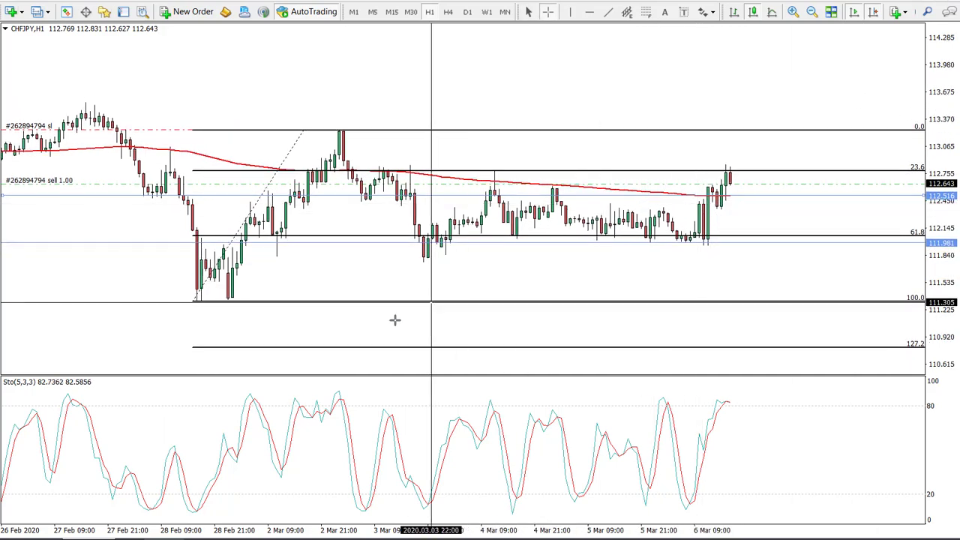
click(110, 347)
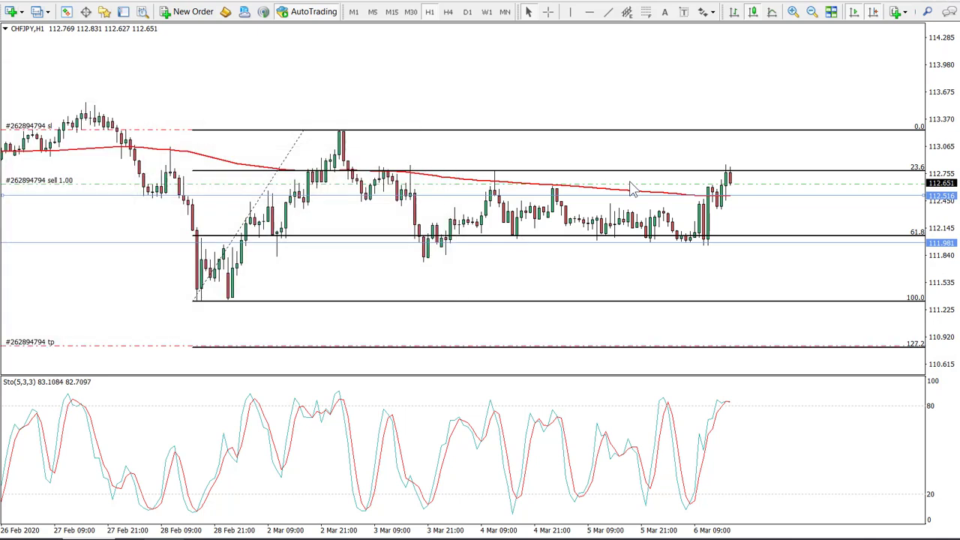
Step: Measure the distances from the sell entry to the stop loss and to the take profit with the crosshair
middle_click(148, 324)
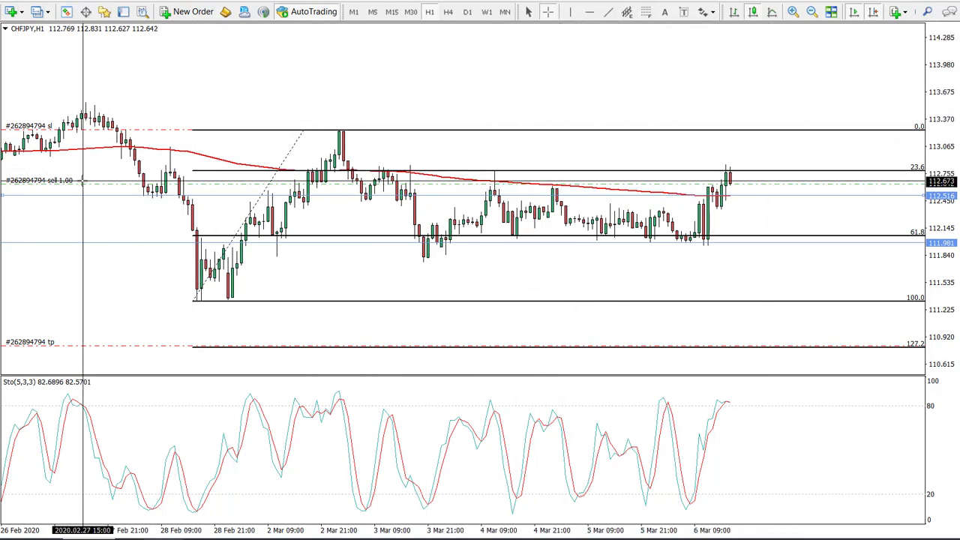
drag(89, 183, 150, 133)
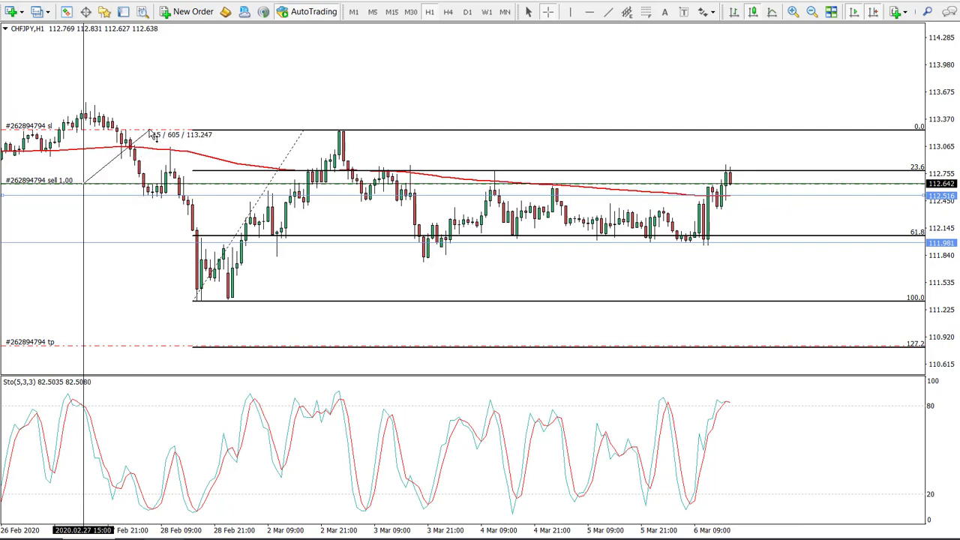
drag(150, 133, 167, 349)
middle_click(129, 239)
middle_click(138, 251)
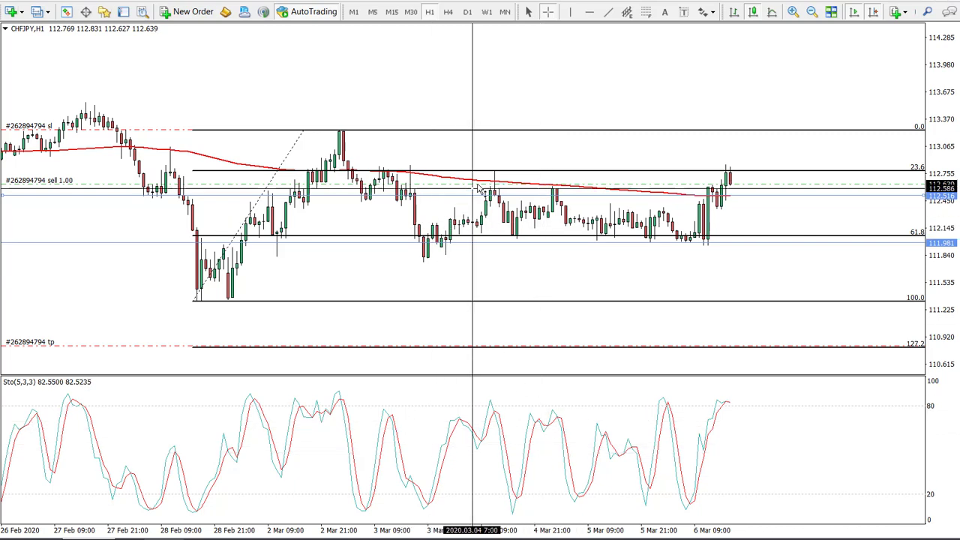
mouse_move(497, 182)
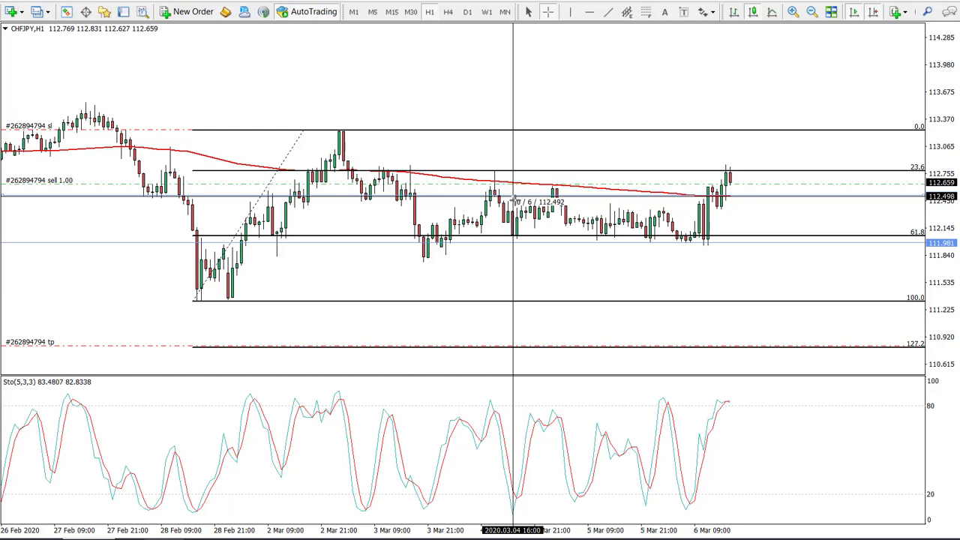
Step: Measure the distances from the 38.2 Fibonacci level line to the take profit and to the stop loss with the crosshair
drag(513, 199, 573, 346)
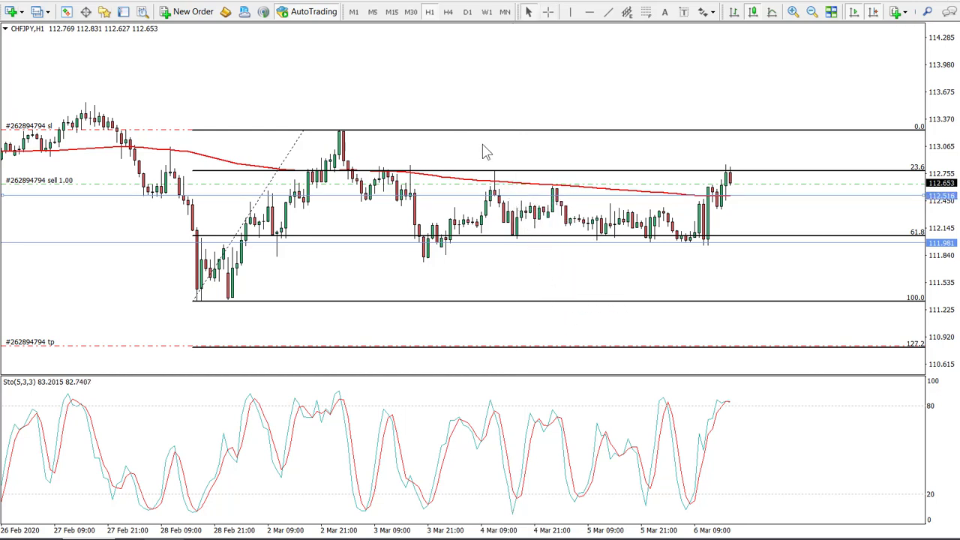
middle_click(506, 193)
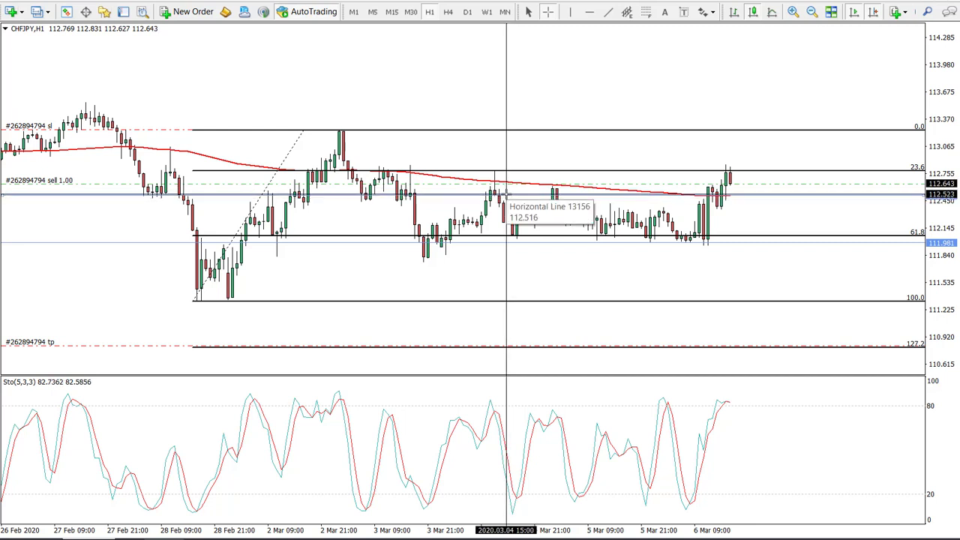
drag(506, 194, 557, 124)
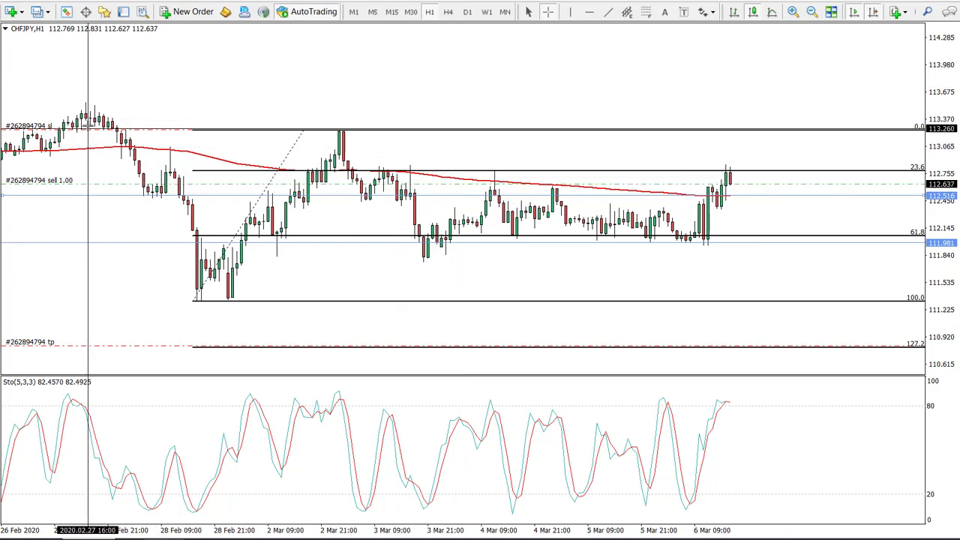
Step: Examine the CHFJPY swings with the crosshair, from the rise to the 0.0 Fibonacci level to the pullback at the moving average
mouse_move(87, 113)
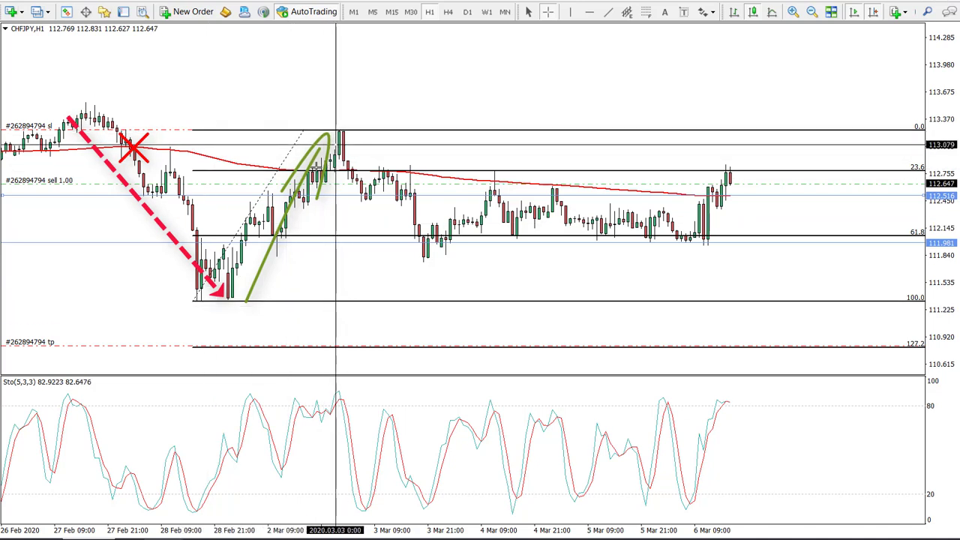
drag(198, 300, 347, 133)
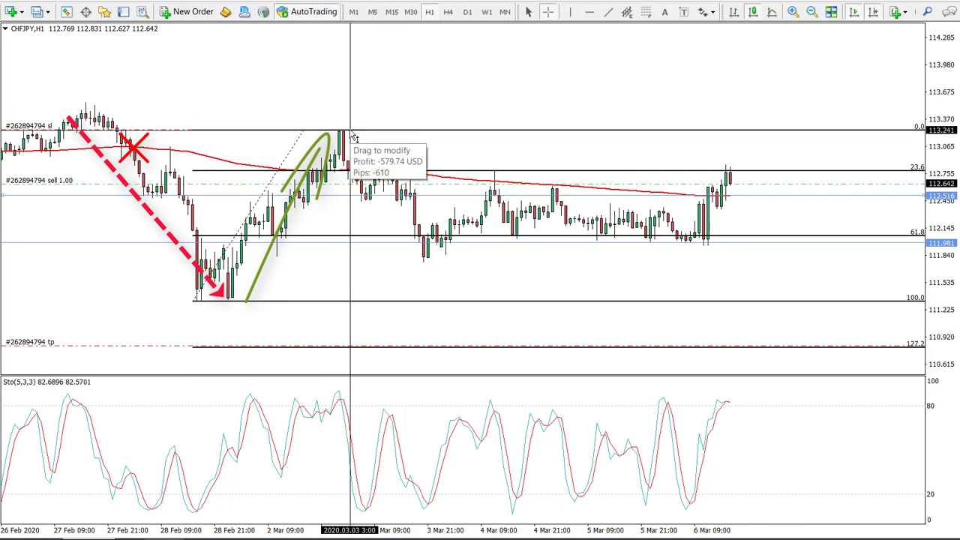
click(418, 234)
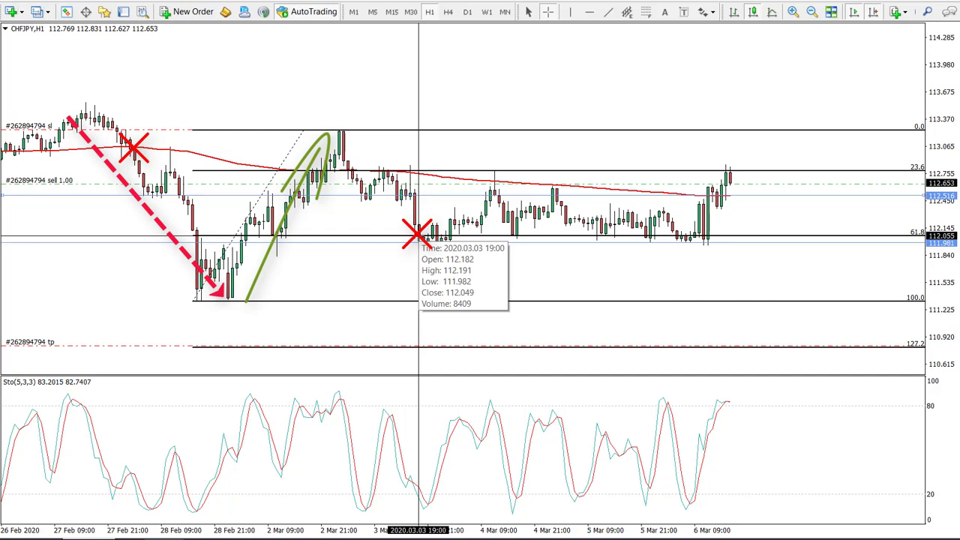
drag(418, 234, 429, 253)
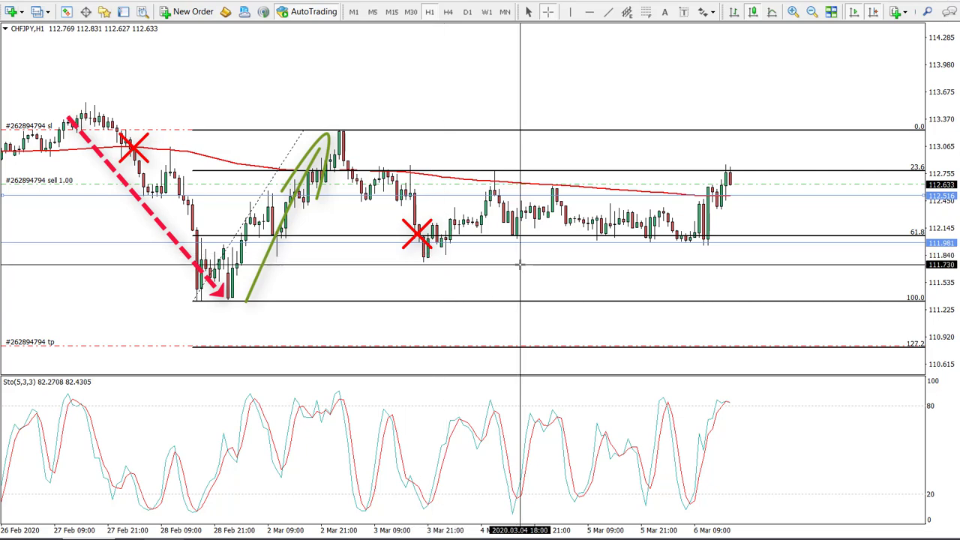
click(454, 282)
middle_click(454, 278)
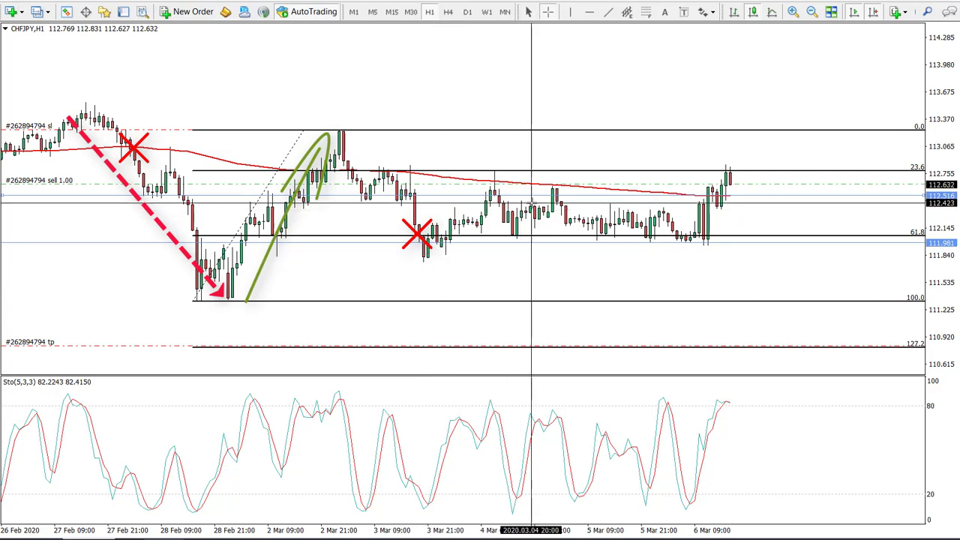
mouse_move(497, 153)
mouse_down()
mouse_move(500, 193)
mouse_move(487, 154)
mouse_move(498, 154)
mouse_up()
click(499, 155)
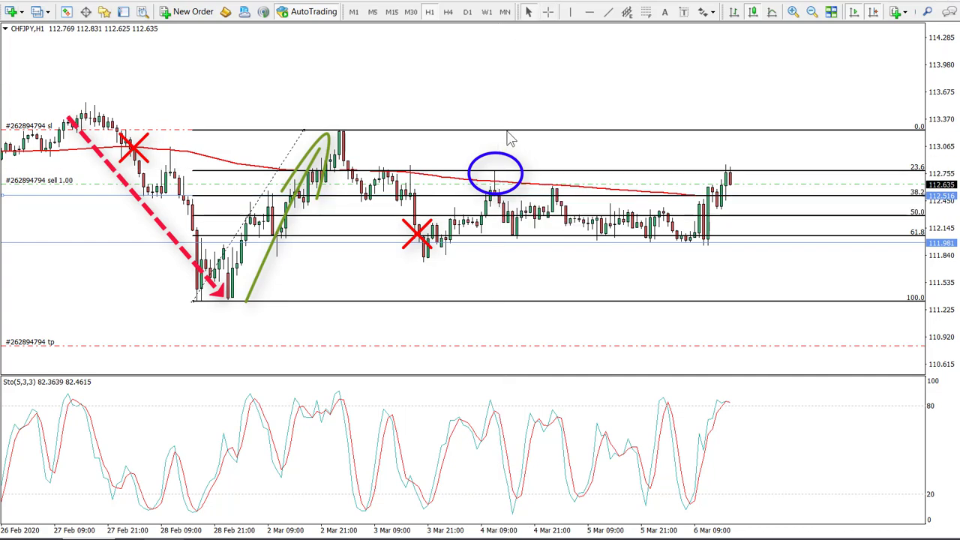
middle_click(507, 258)
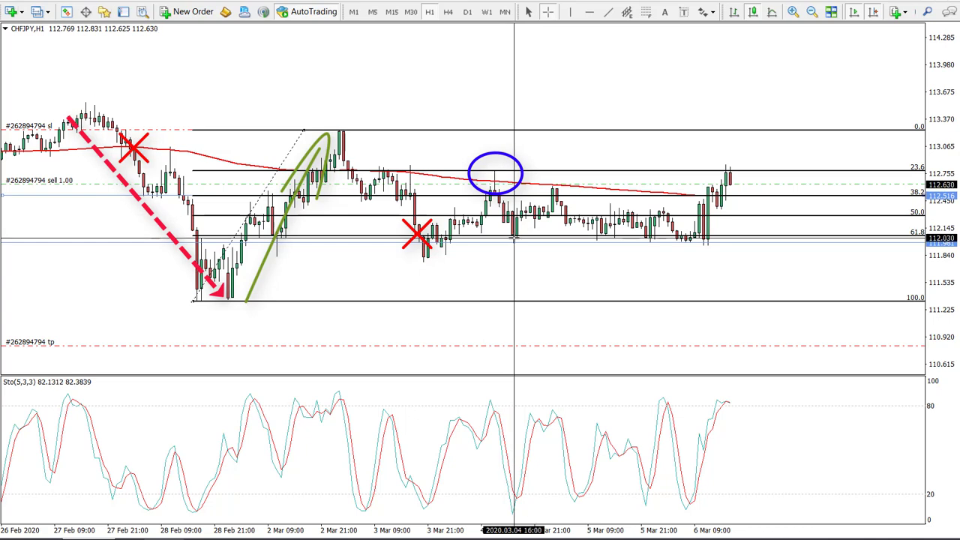
key(Escape)
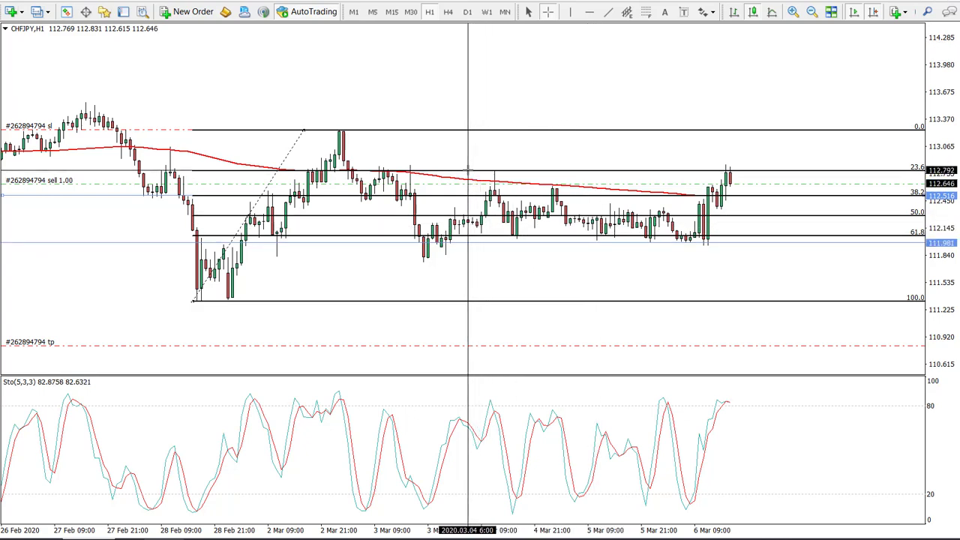
mouse_move(489, 181)
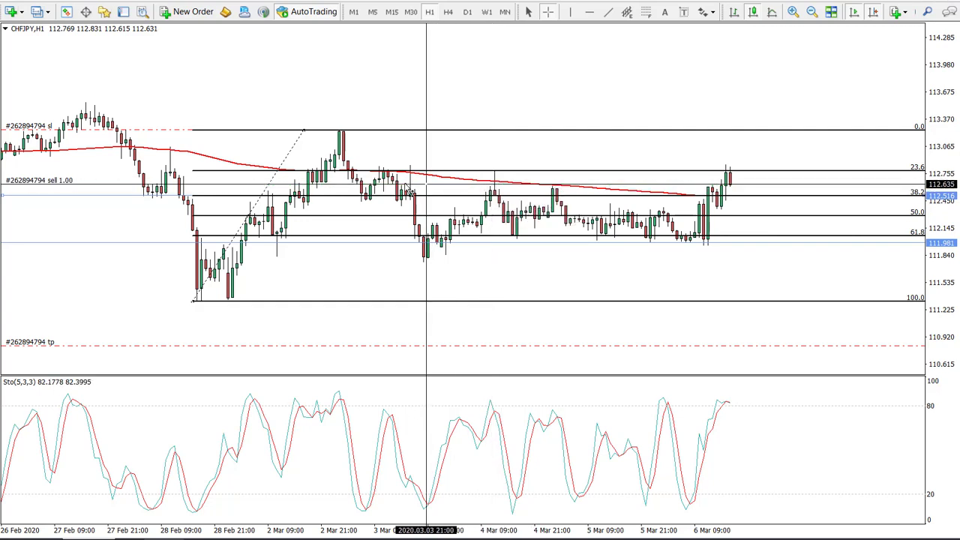
key(Escape)
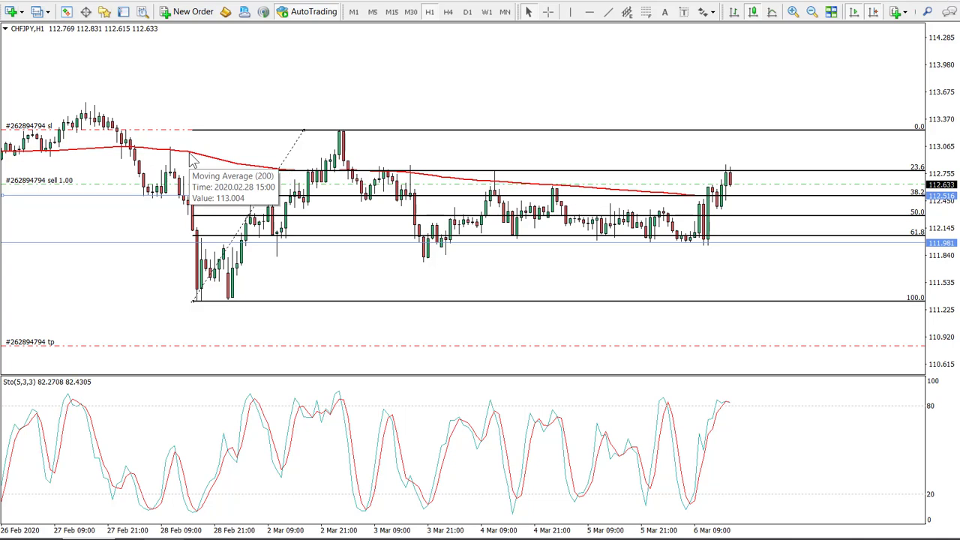
Step: Set the 200-period moving average's method to Smoothed
double_click(192, 162)
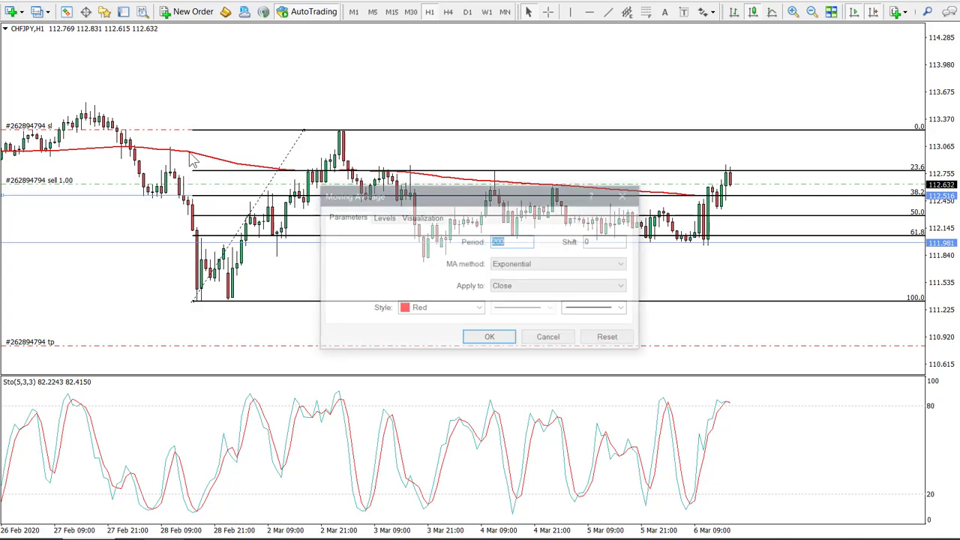
click(545, 264)
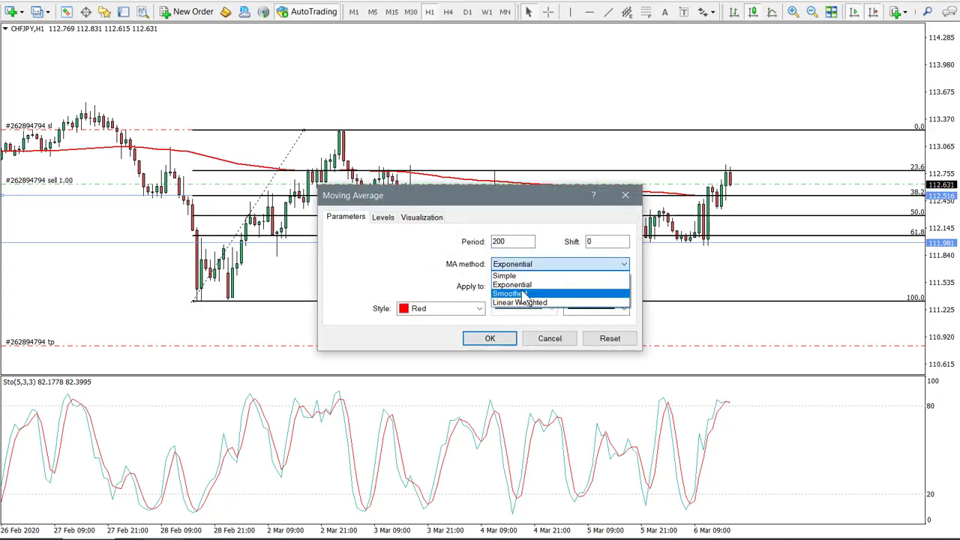
click(524, 294)
click(504, 338)
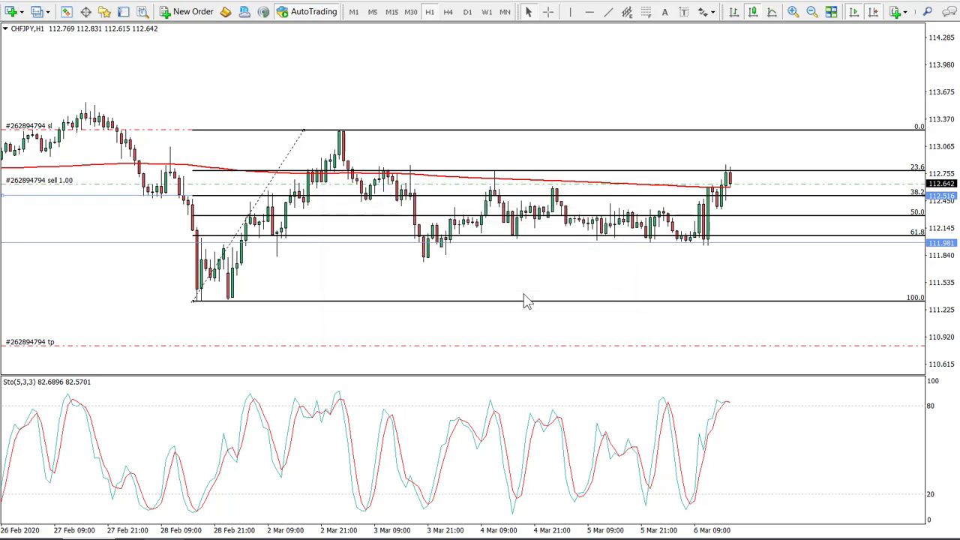
Step: Set the 200-period moving average's method to Linear Weighted
right_click(511, 180)
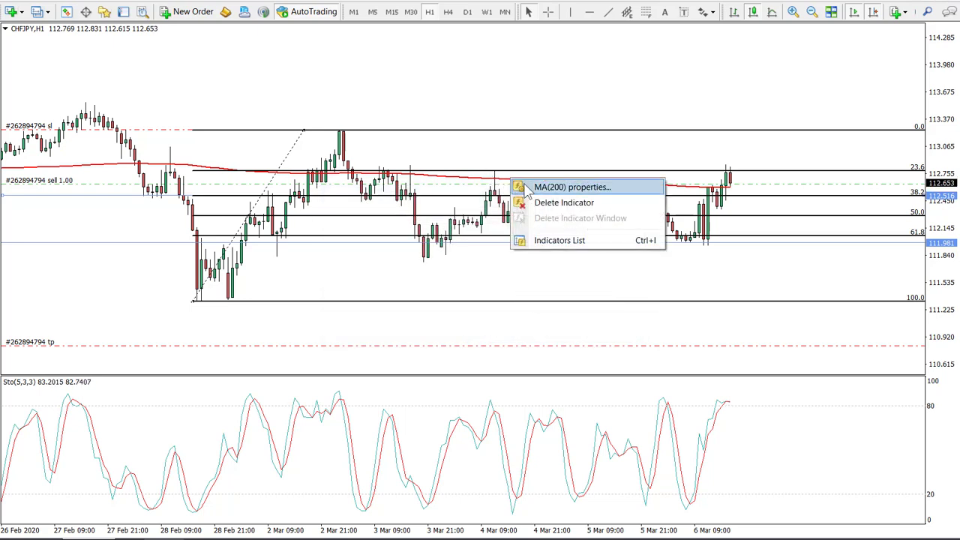
click(526, 187)
click(589, 286)
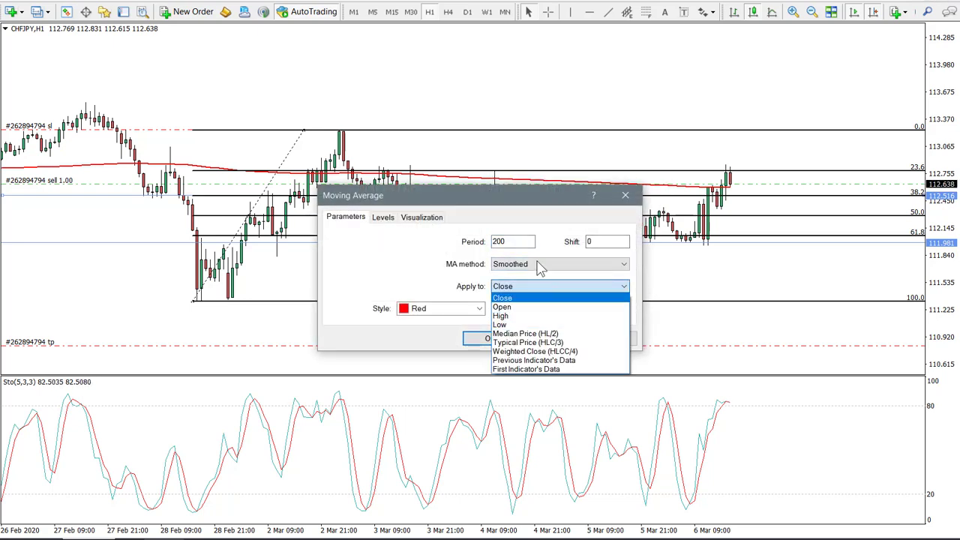
click(540, 268)
click(540, 266)
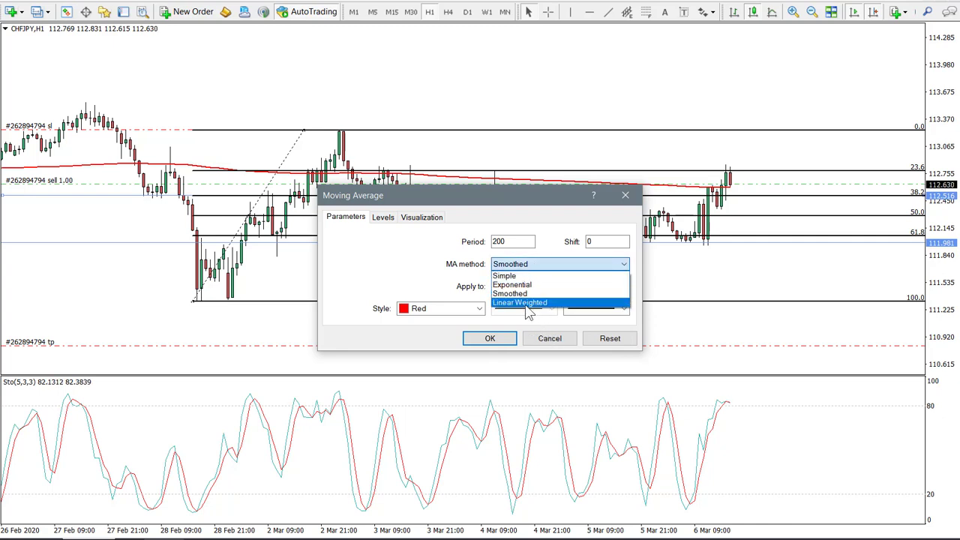
click(526, 304)
click(513, 338)
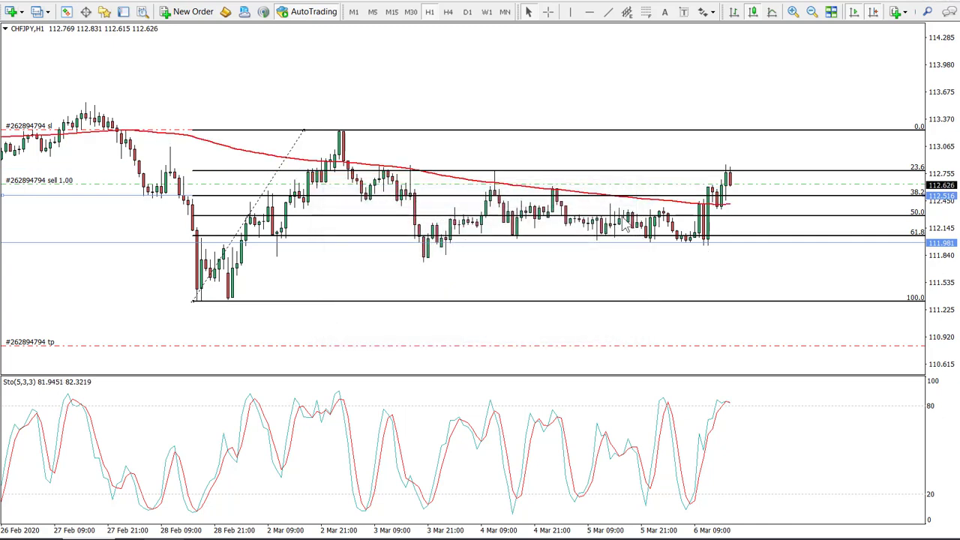
Step: Compare the price with the moving averages using the crosshair, and examine the Fibonacci extension levels down to 261.8
middle_click(561, 189)
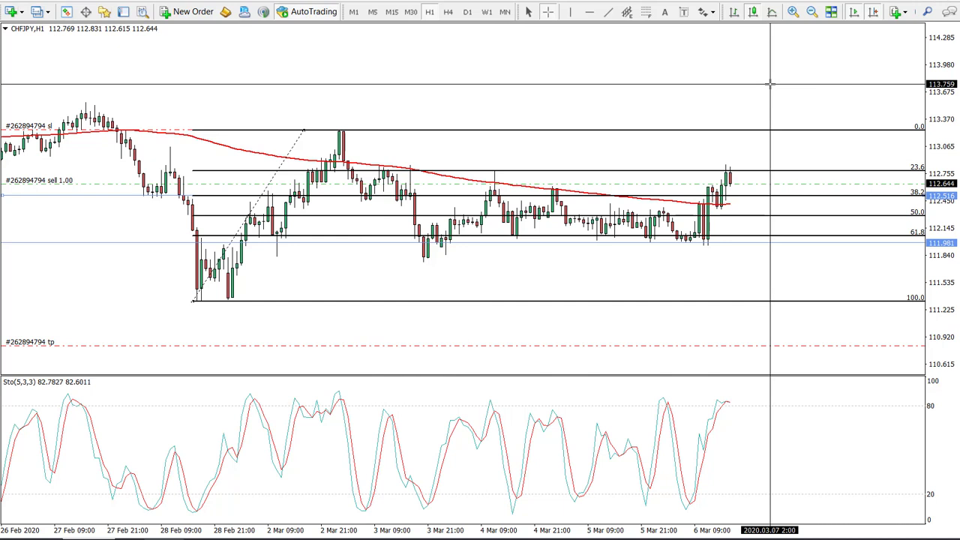
key(Escape)
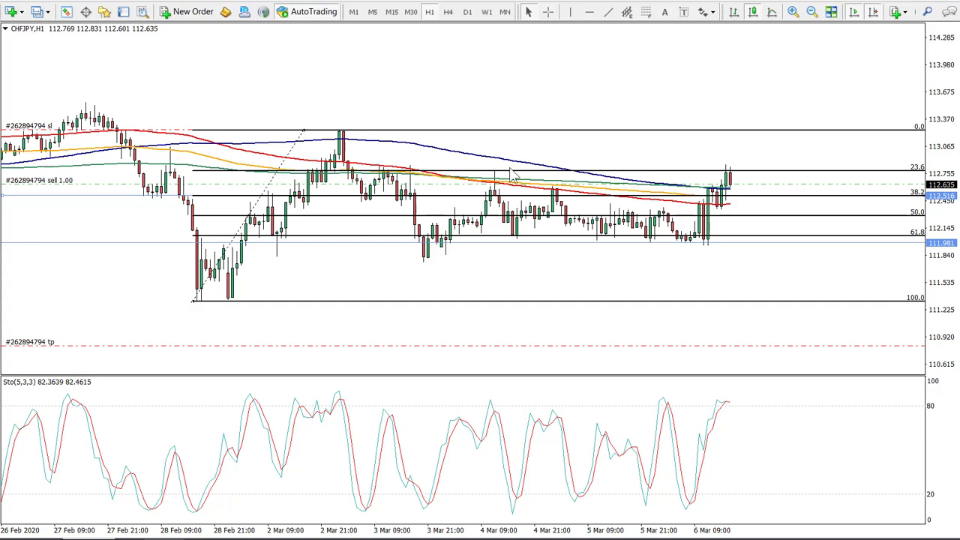
middle_click(534, 97)
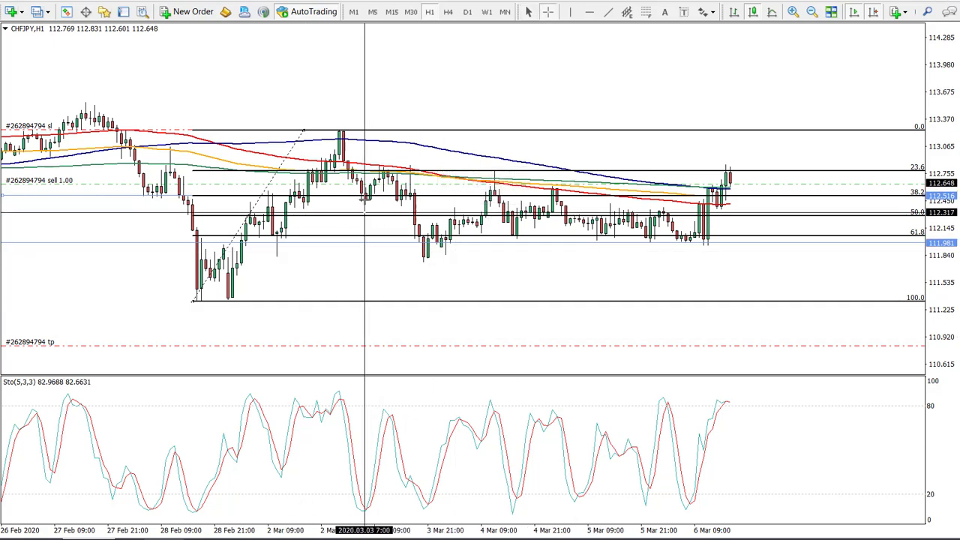
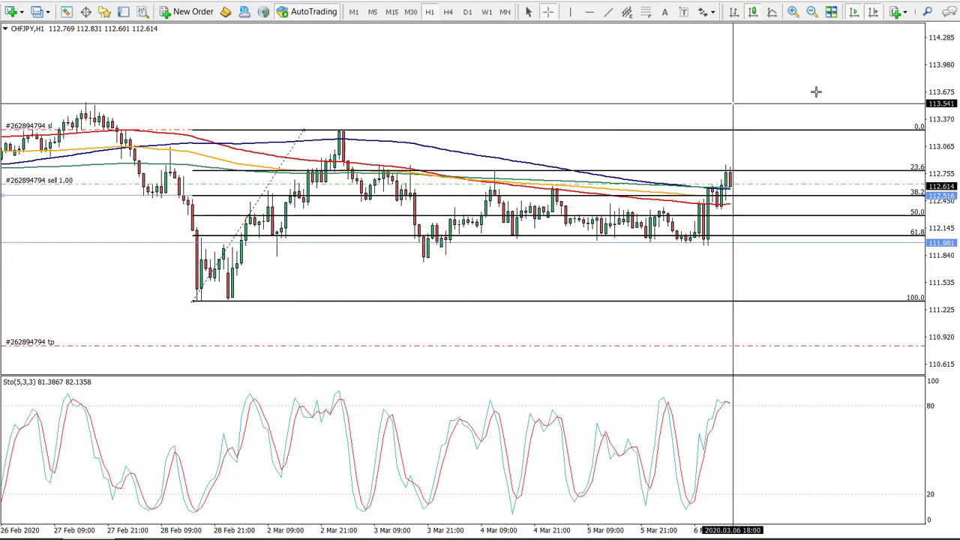
key(Escape)
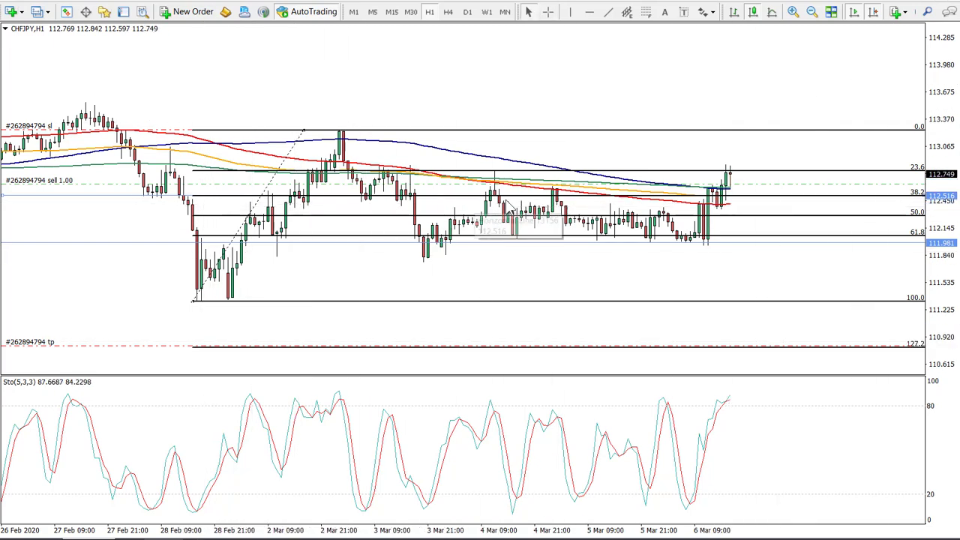
drag(947, 91, 945, 165)
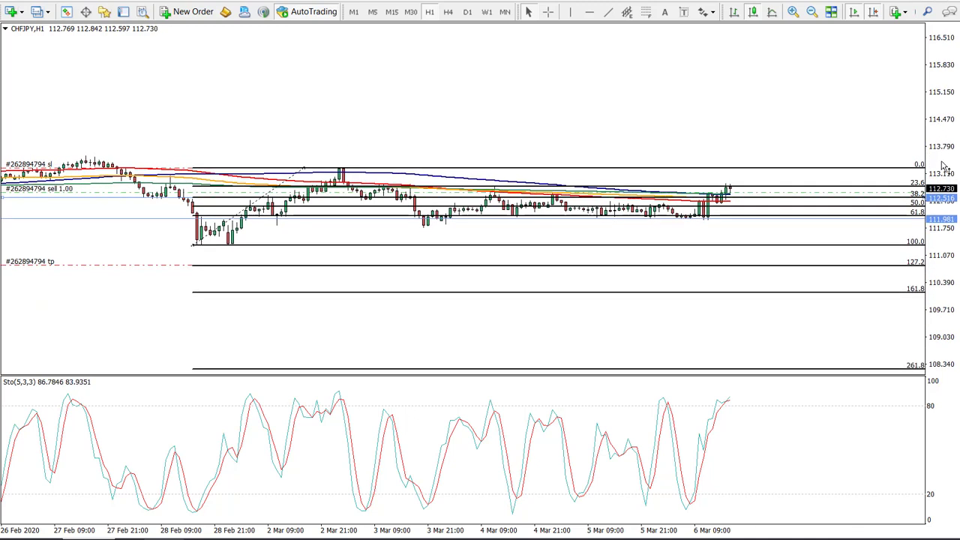
middle_click(659, 208)
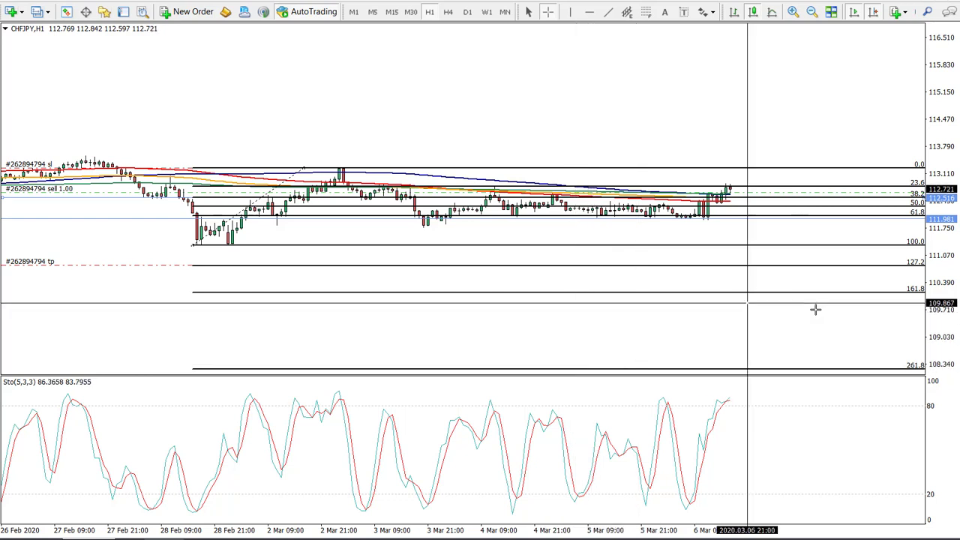
middle_click(889, 302)
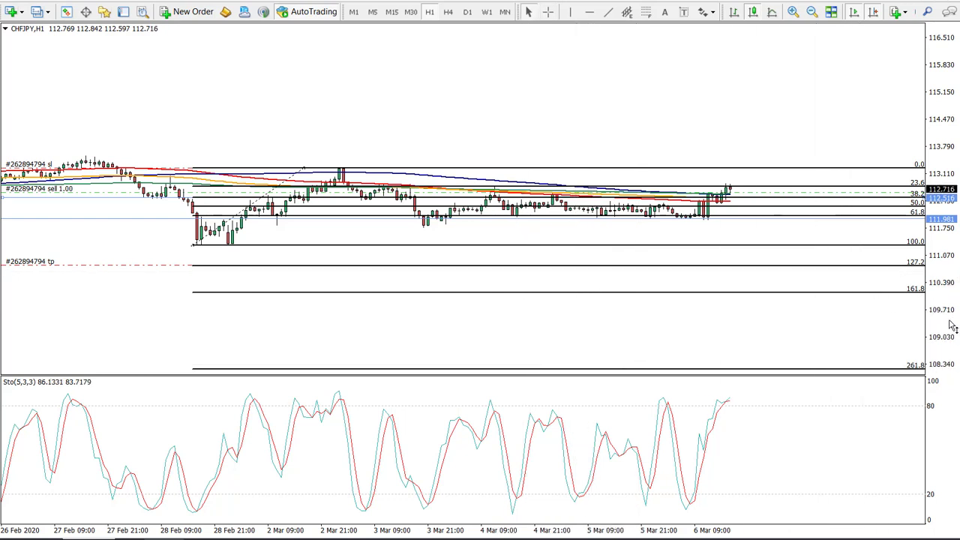
Step: Draw a yellow rectangle along the 23.6 Fibonacci level, from about 3 March to just past the latest candle
drag(938, 337, 941, 138)
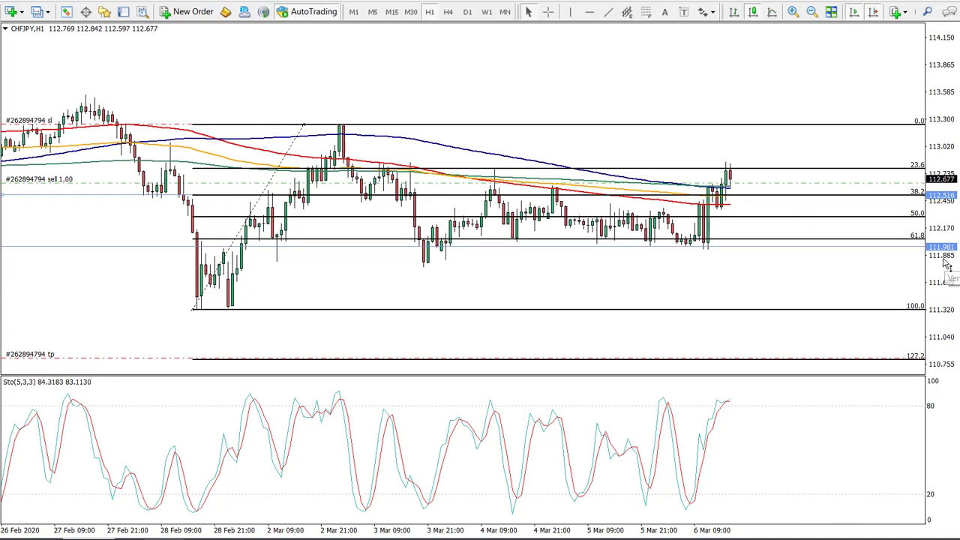
drag(948, 278, 945, 195)
mouse_move(324, 111)
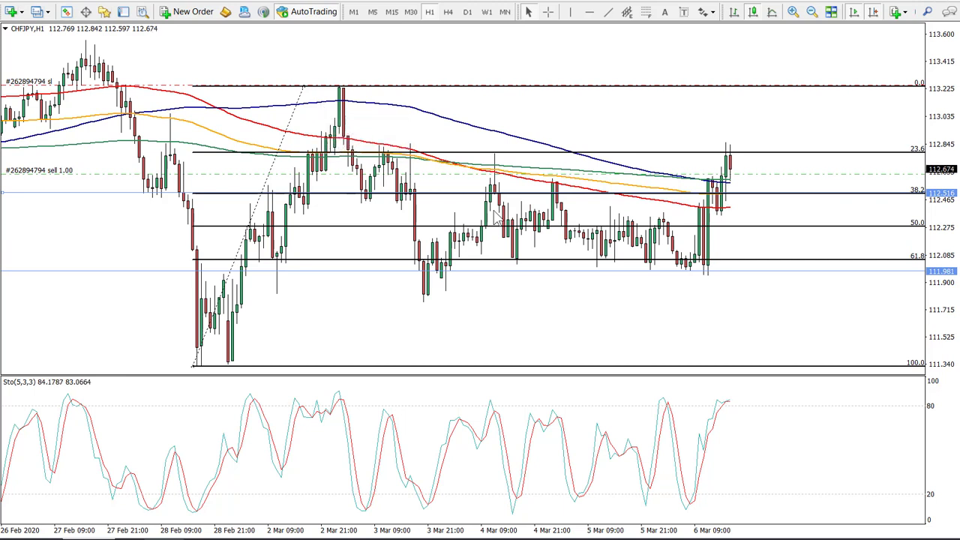
middle_click(477, 126)
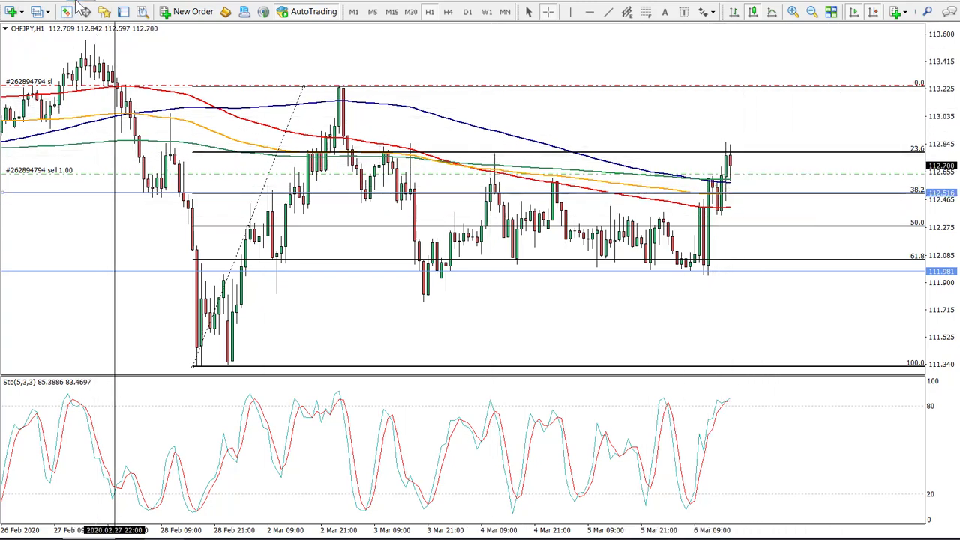
click(71, 11)
mouse_move(108, 111)
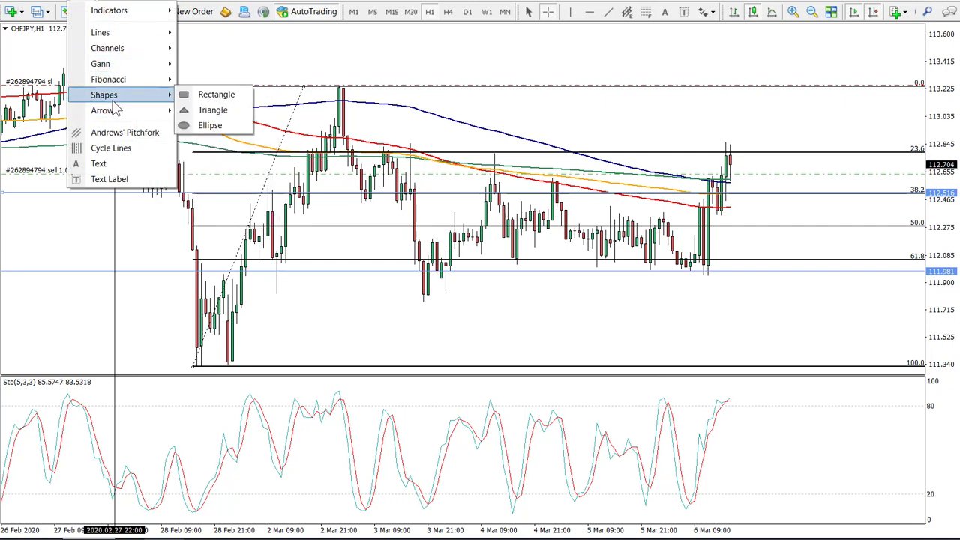
click(214, 94)
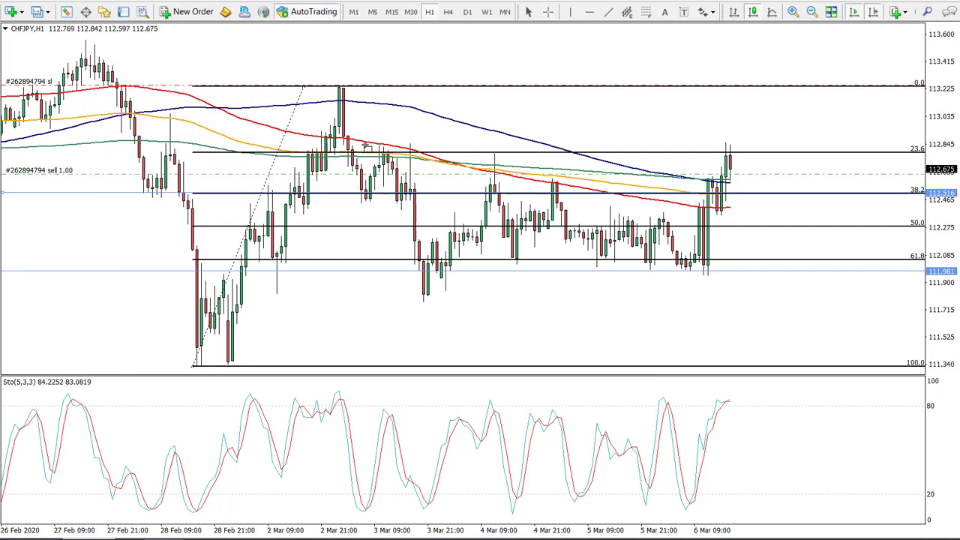
mouse_move(365, 144)
mouse_down()
mouse_move(646, 163)
mouse_move(776, 160)
mouse_up()
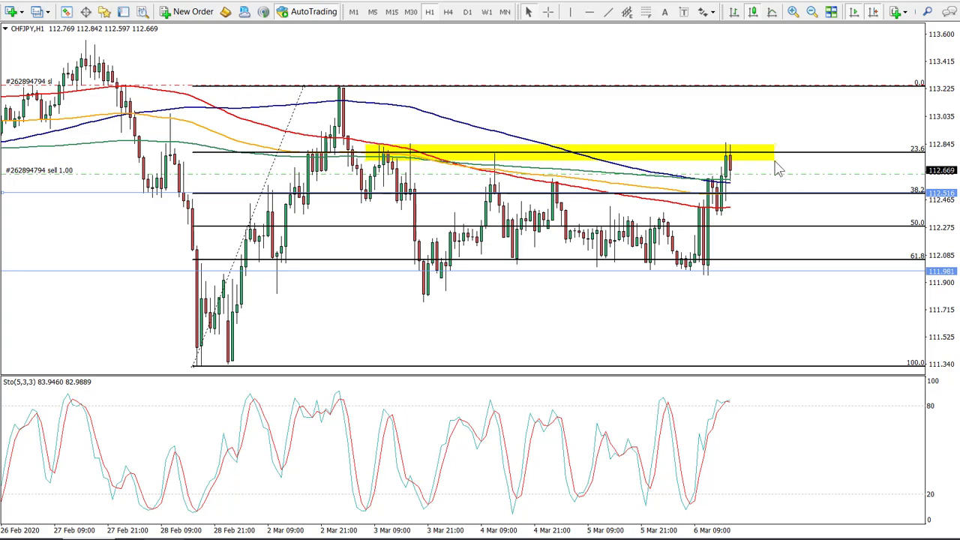
Step: Examine the CHFJPY sell trade's entry area near the 23.6 Fibonacci level with the crosshair
middle_click(422, 166)
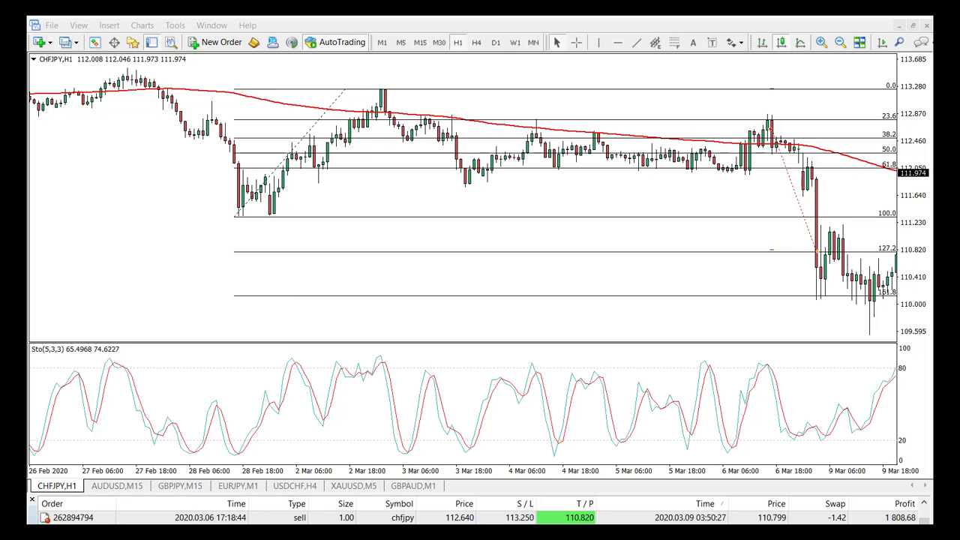
middle_click(731, 173)
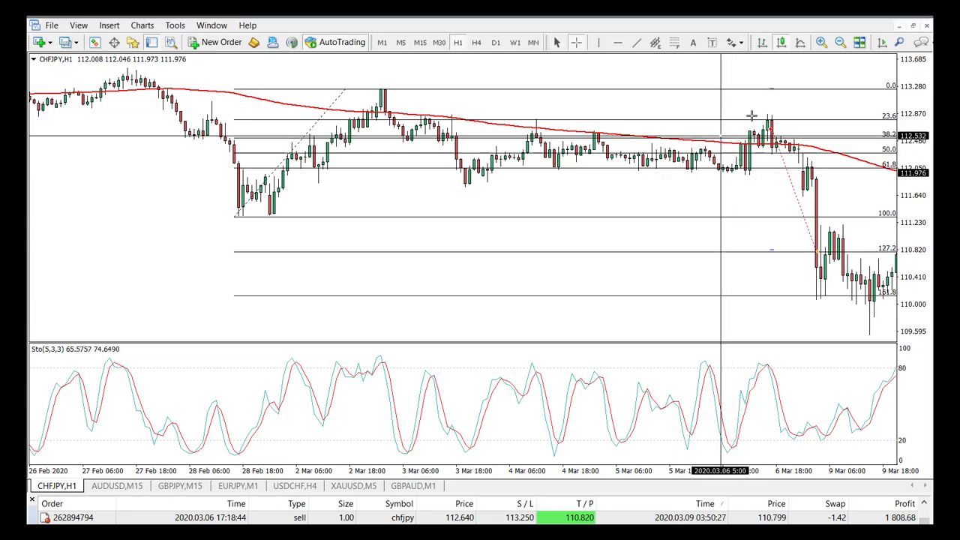